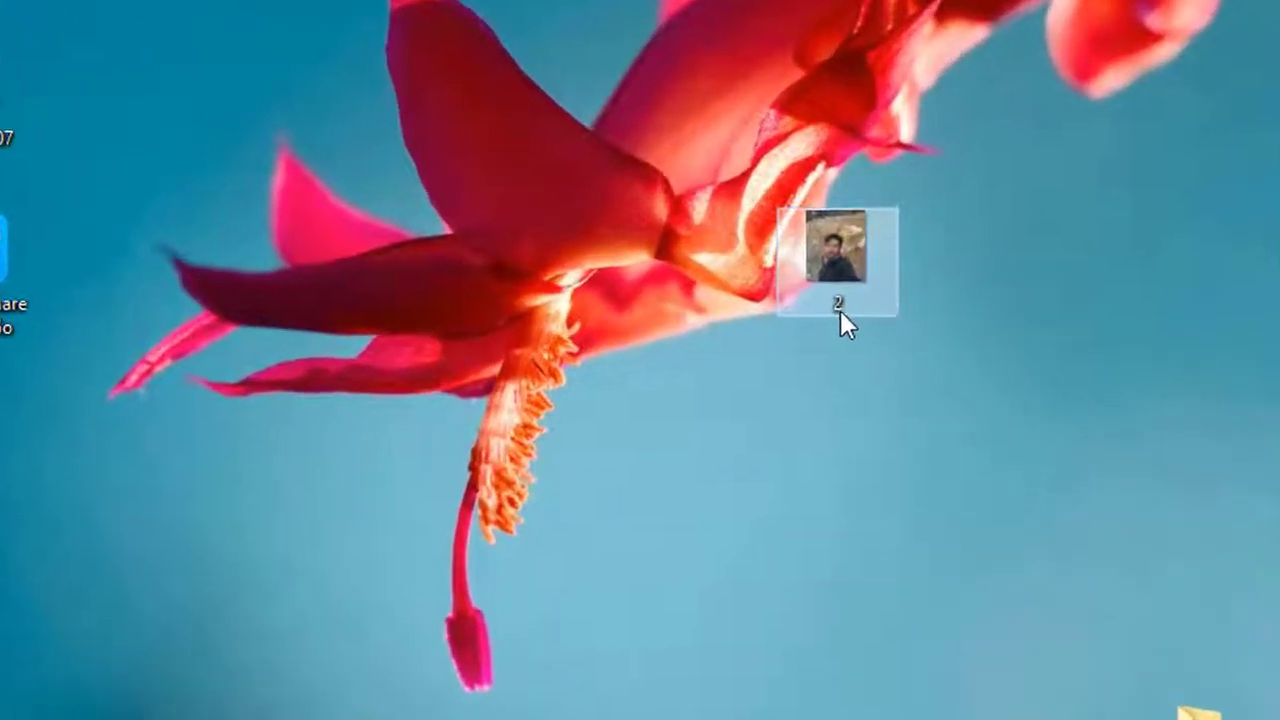
# - Open the picture named 2 on the desktop for editing in Paint
pyautogui.click(819, 278)
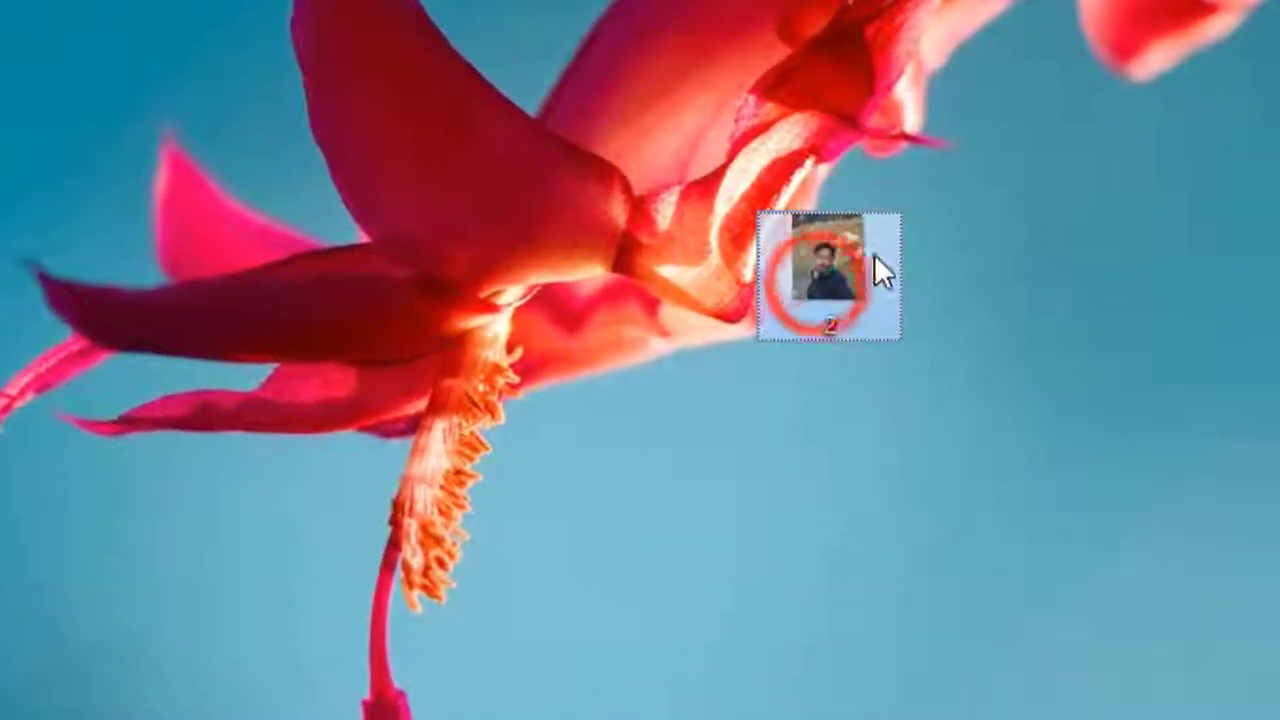
pyautogui.rightClick(834, 273)
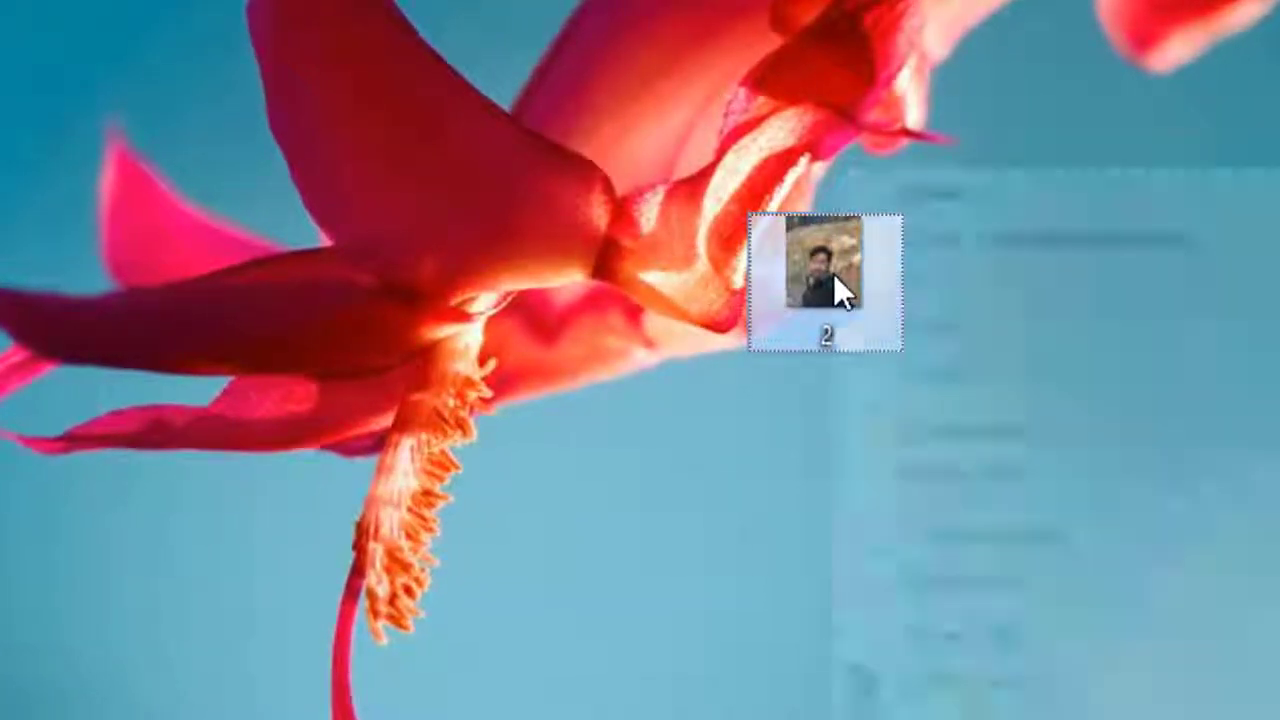
pyautogui.click(931, 289)
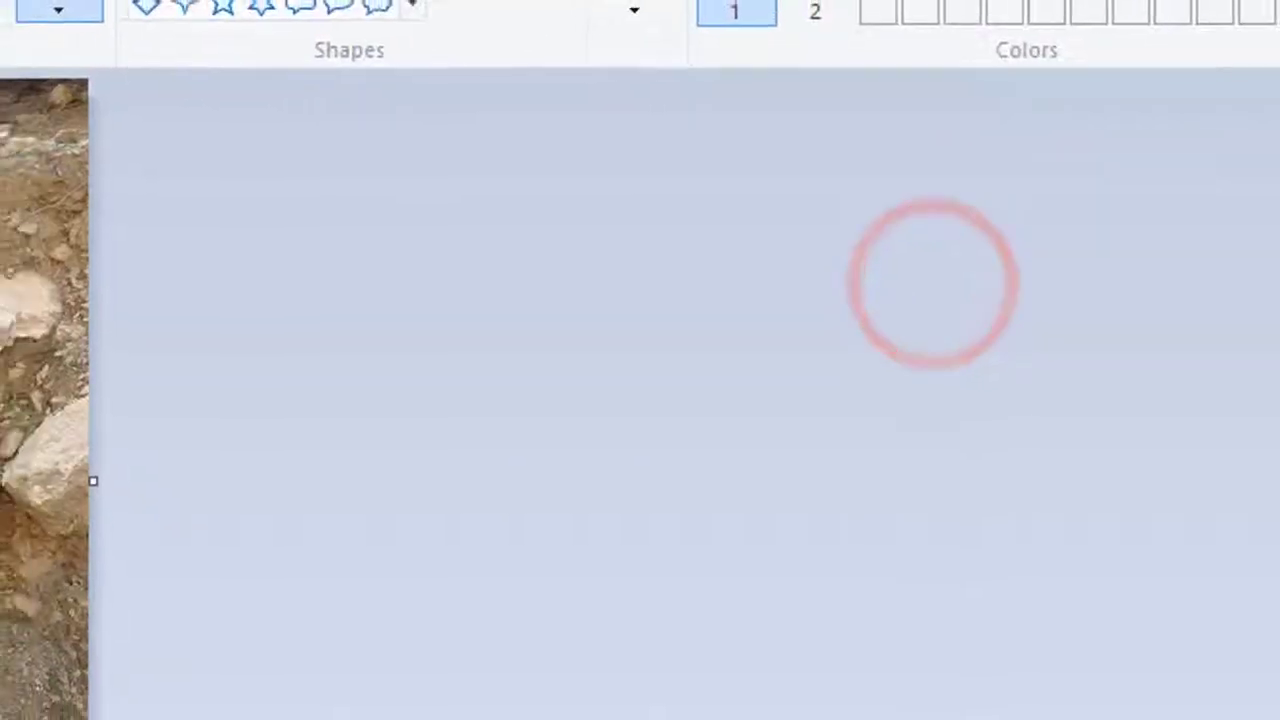
# - Save the picture to the desktop as a 24-bit bitmap named 2, replacing the existing file, and close Paint
pyautogui.click(0, 0)
pyautogui.moveTo(0, 186)
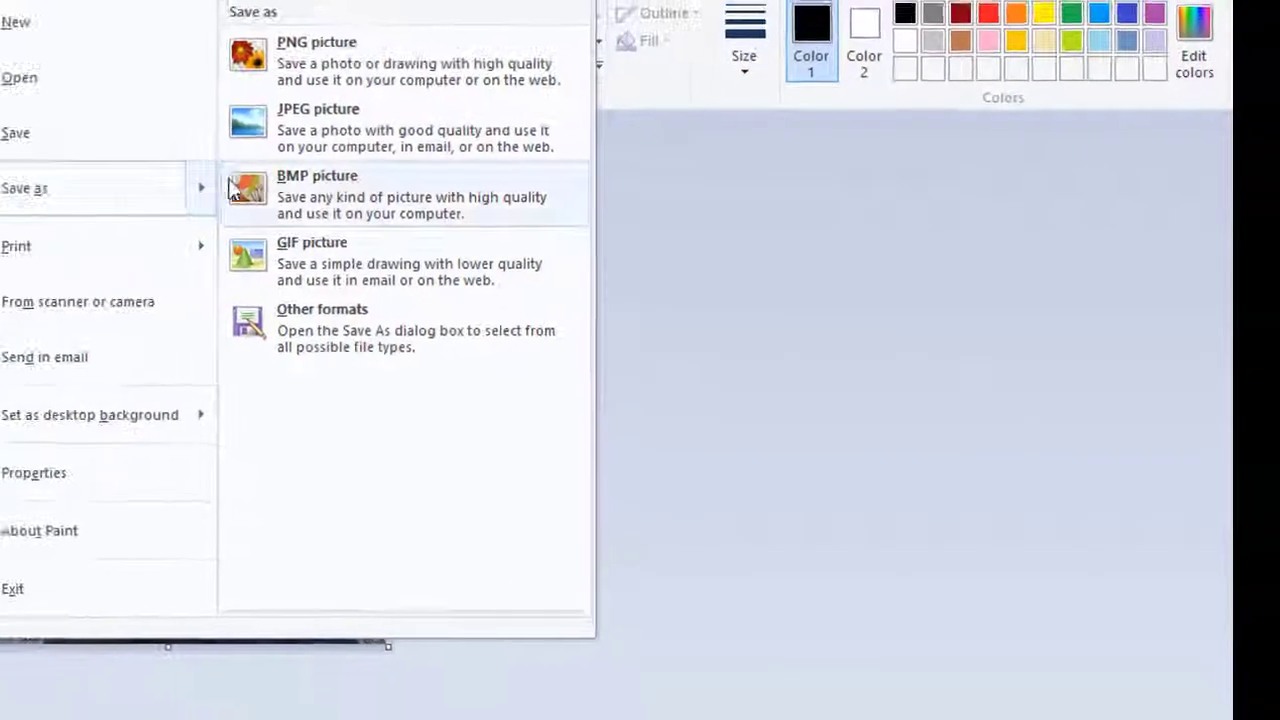
pyautogui.click(200, 198)
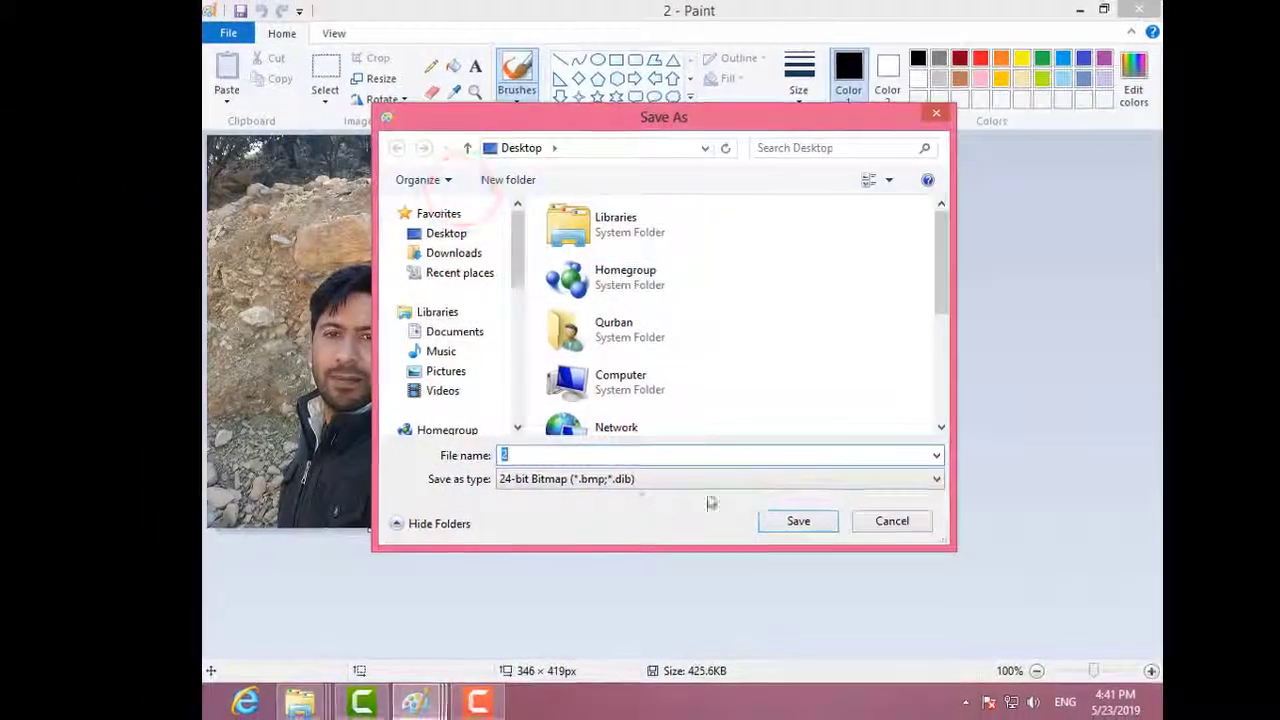
pyautogui.click(783, 530)
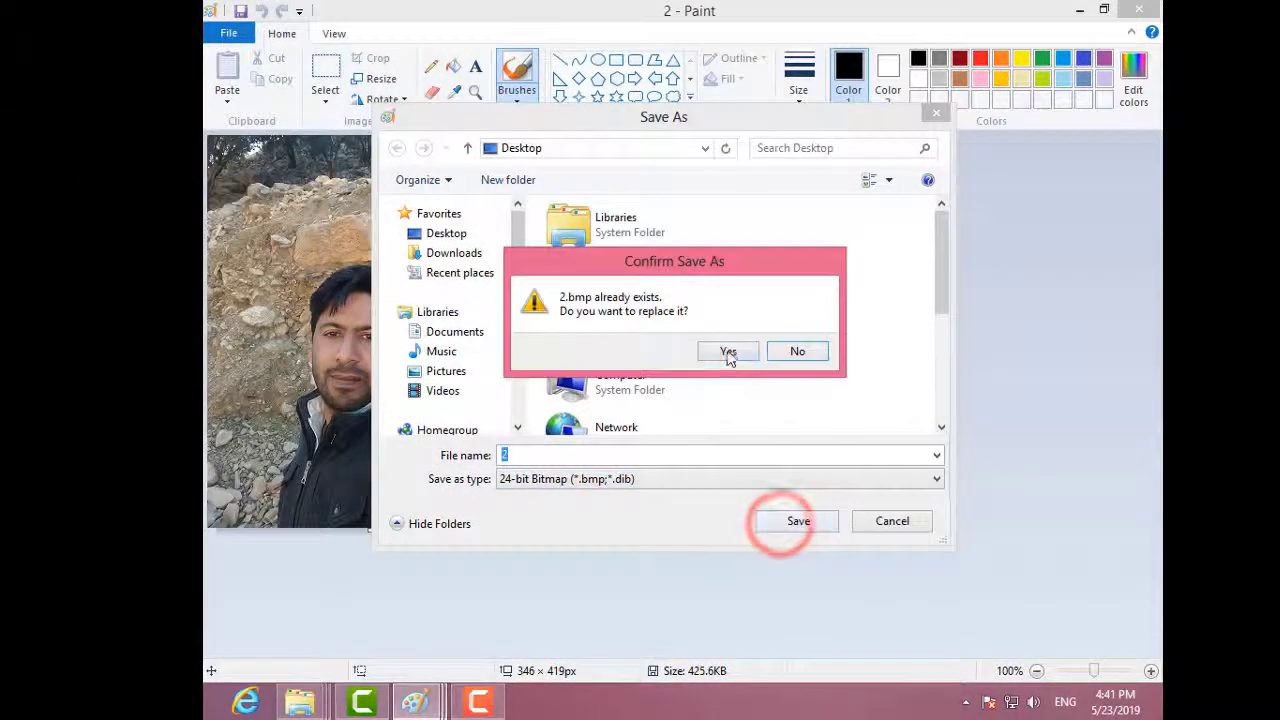
pyautogui.click(726, 352)
pyautogui.click(1150, 12)
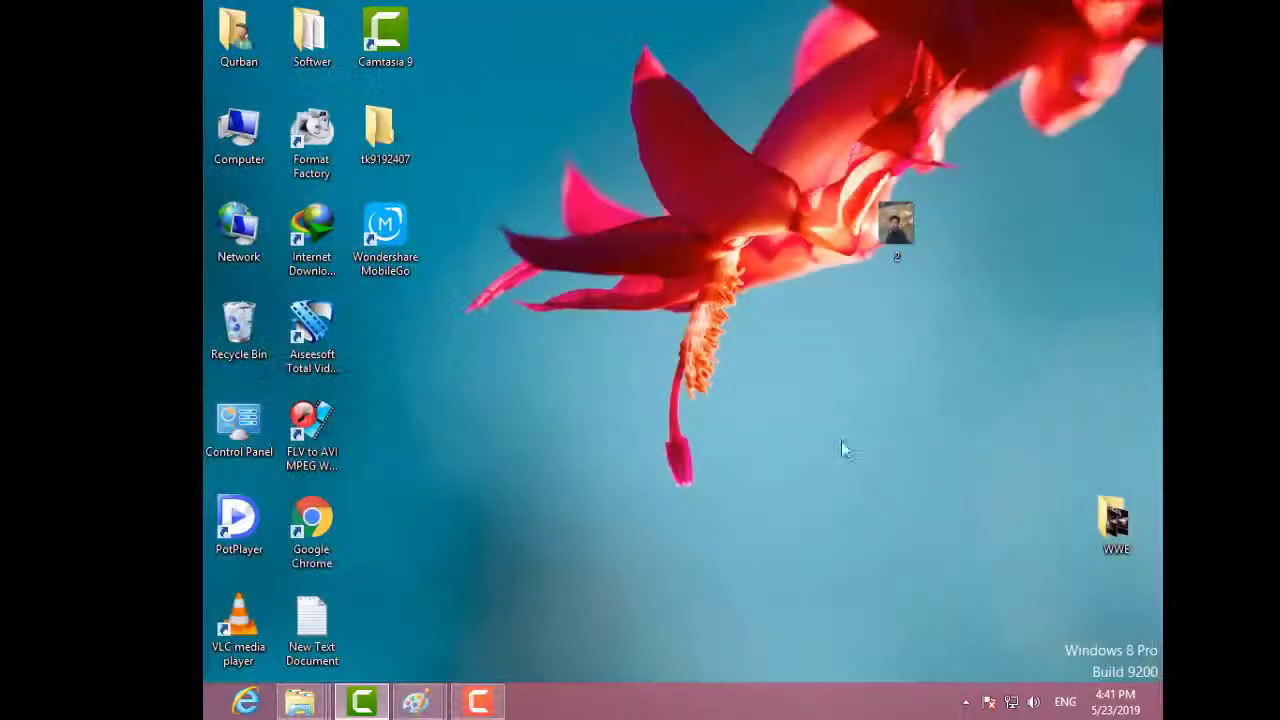
# - Create a new text document on the desktop under its default name and open it in Notepad
pyautogui.rightClick(804, 352)
pyautogui.moveTo(945, 562)
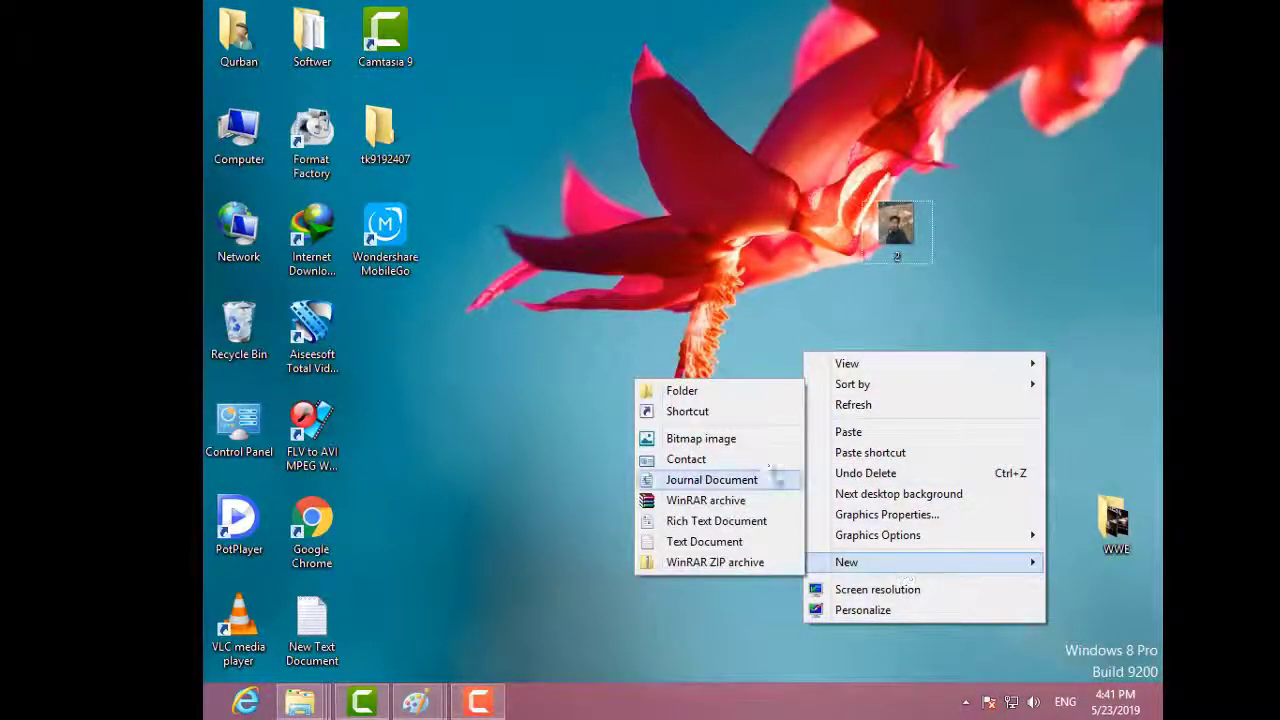
pyautogui.click(703, 545)
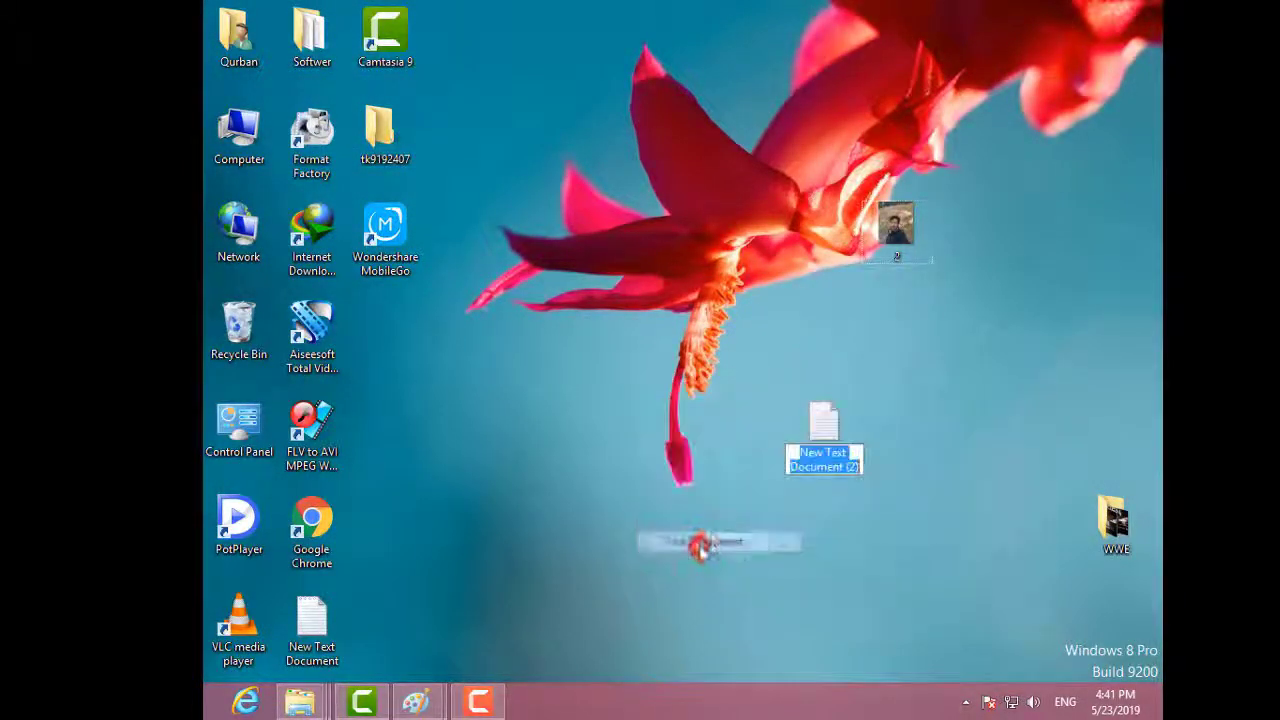
pyautogui.click(810, 436)
pyautogui.doubleClick(810, 436)
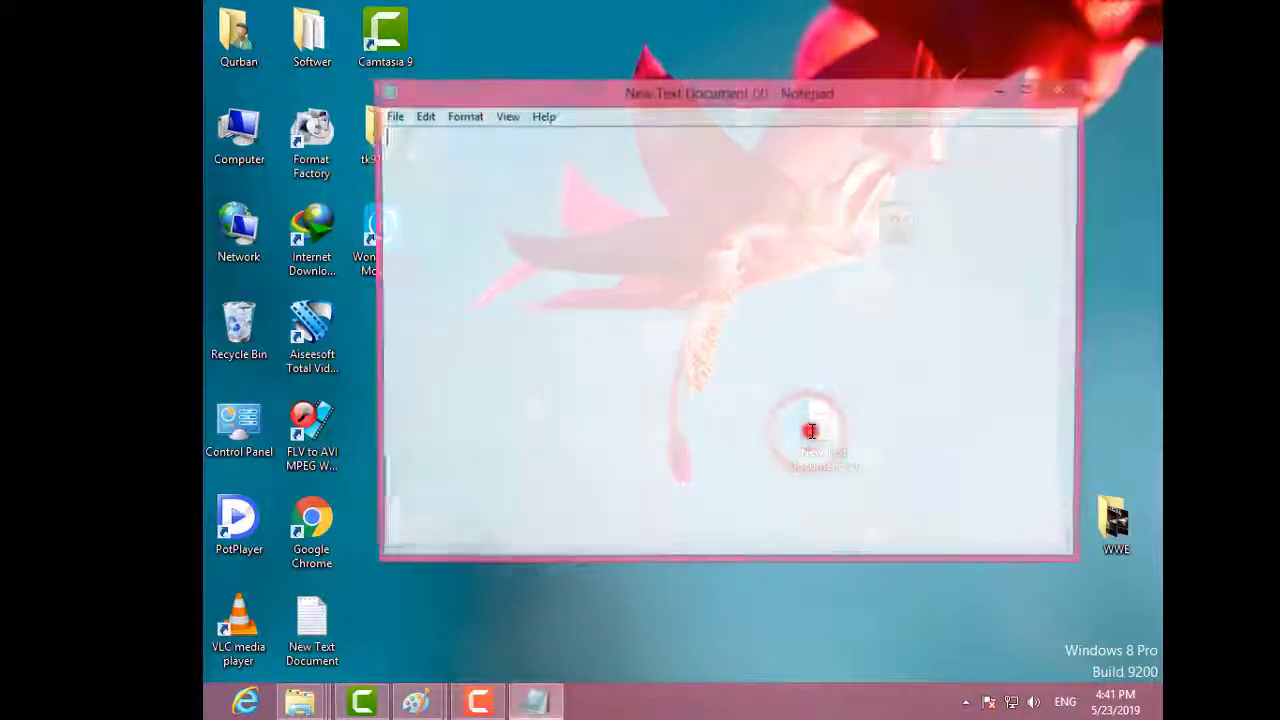
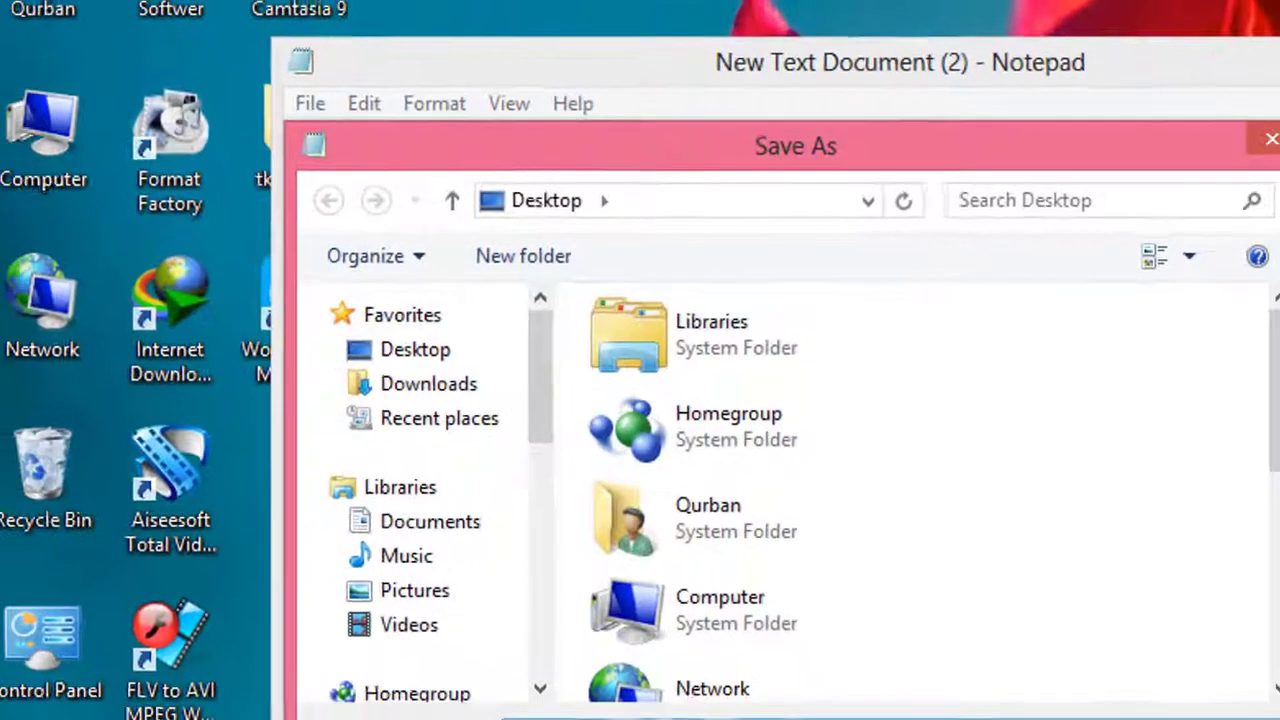
# - Save the Notepad text to the desktop as autorun.inf and close Notepad
pyautogui.write('au')
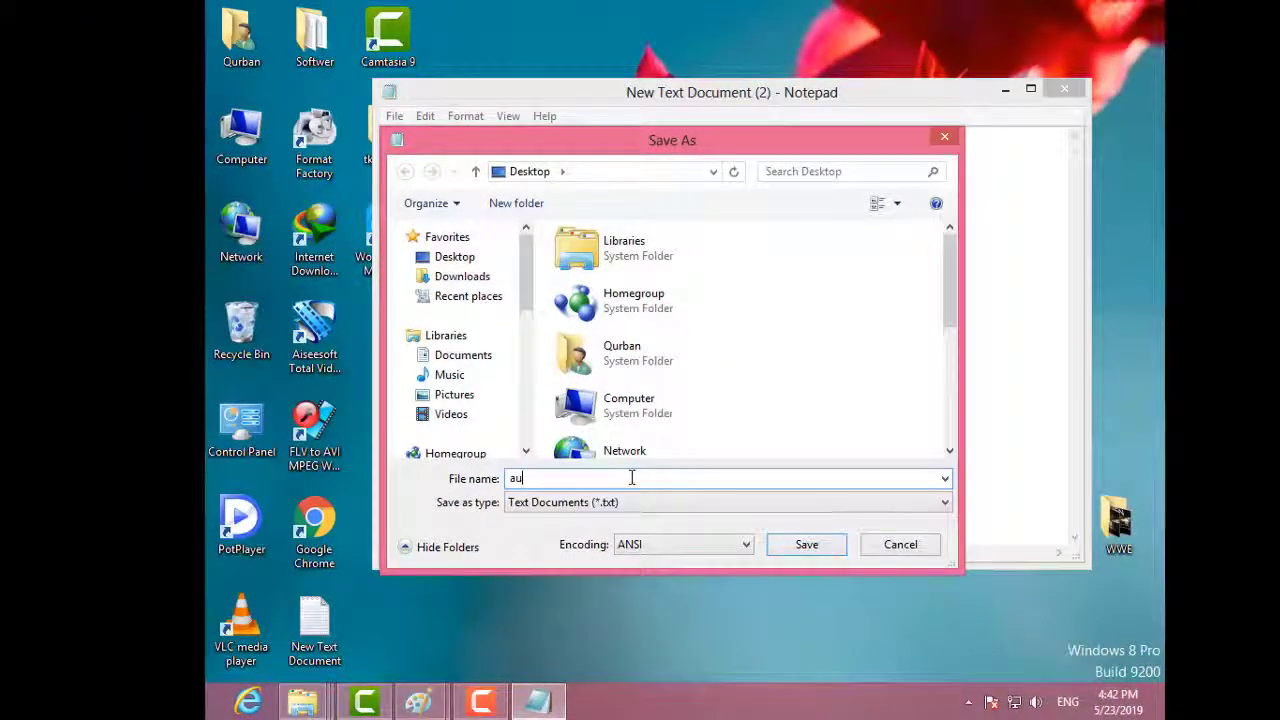
pyautogui.write('torun')
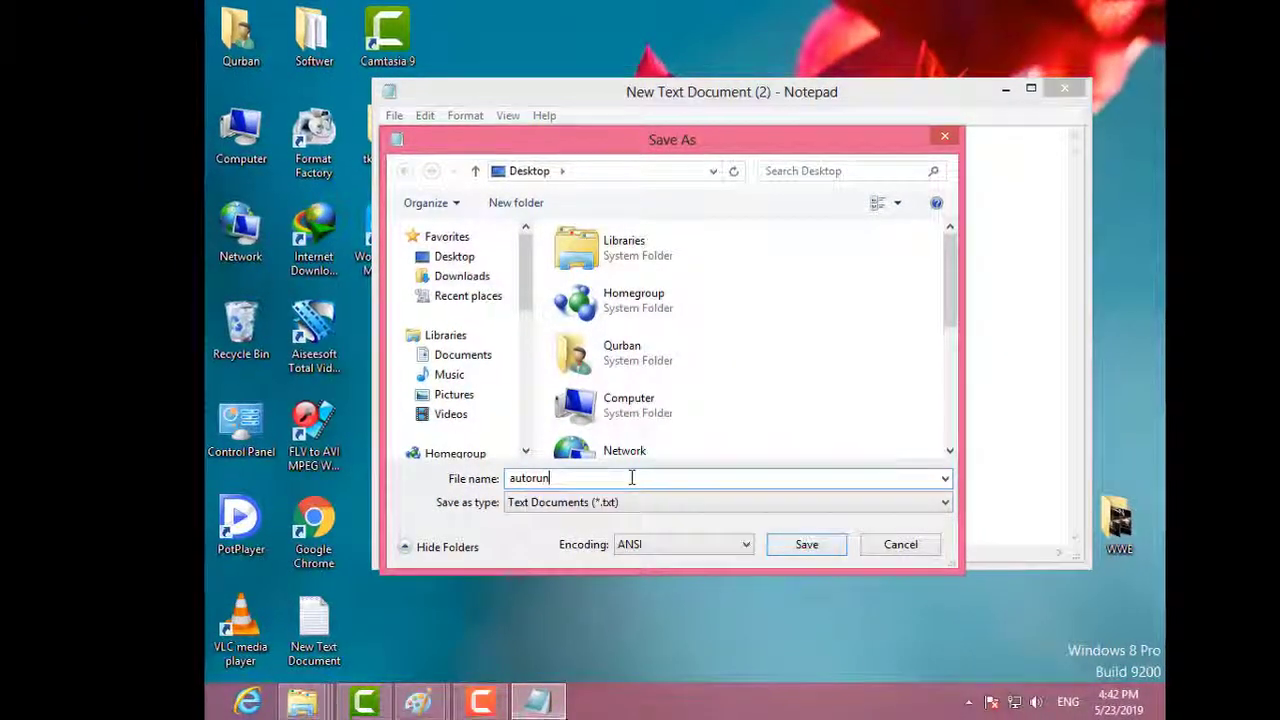
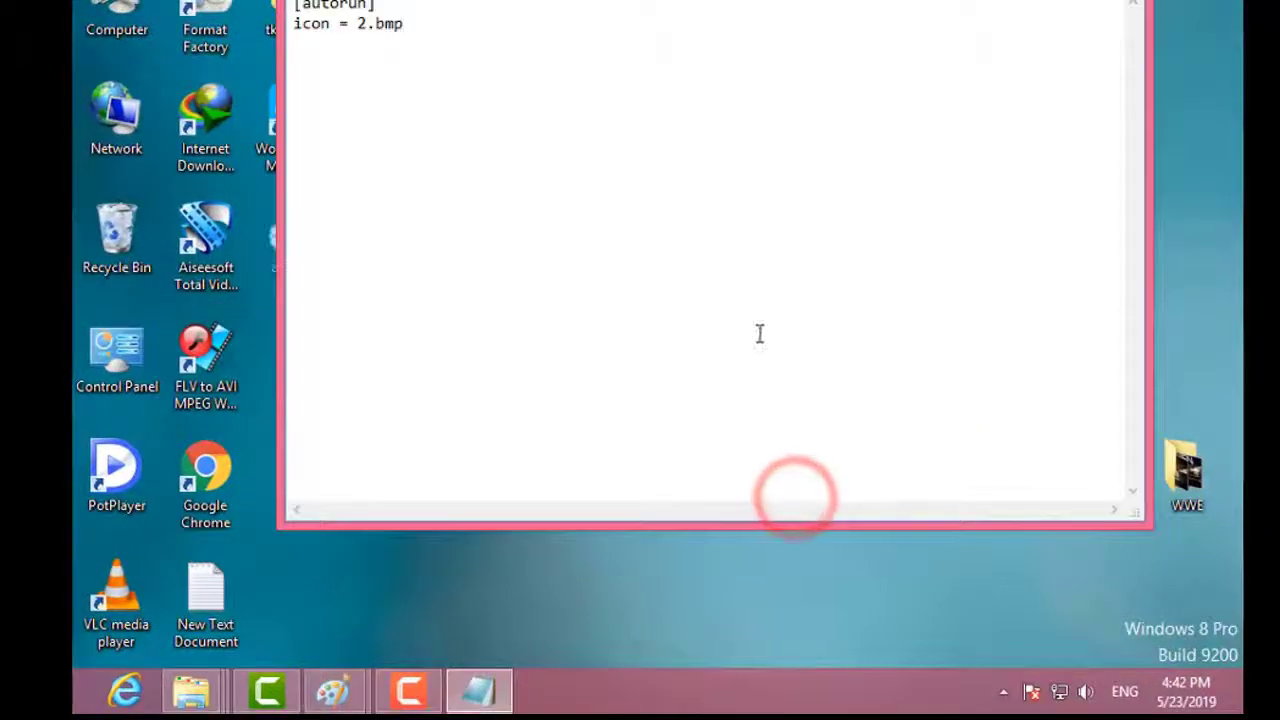
pyautogui.click(1122, 2)
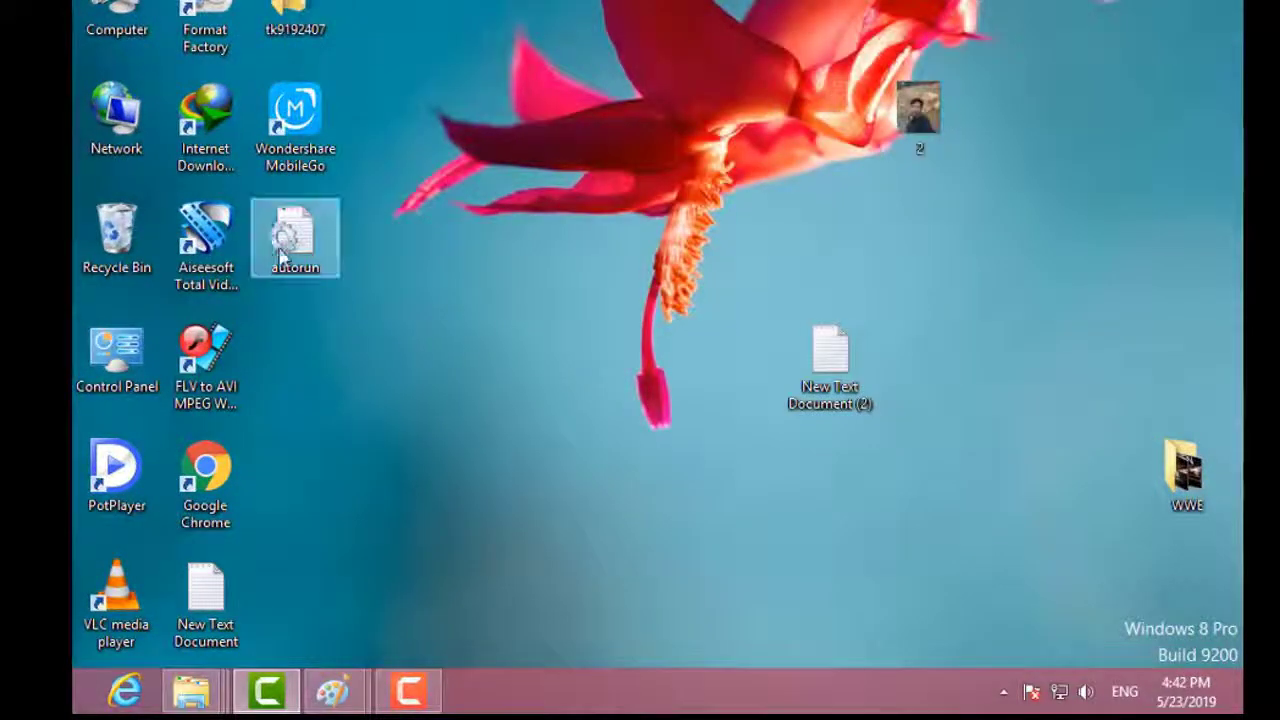
# - Place the autorun file just below picture 2 on the desktop and copy both files
pyautogui.moveTo(295, 238); pyautogui.dragTo(918, 245)
pyautogui.moveTo(1012, 272); pyautogui.dragTo(900, 110)
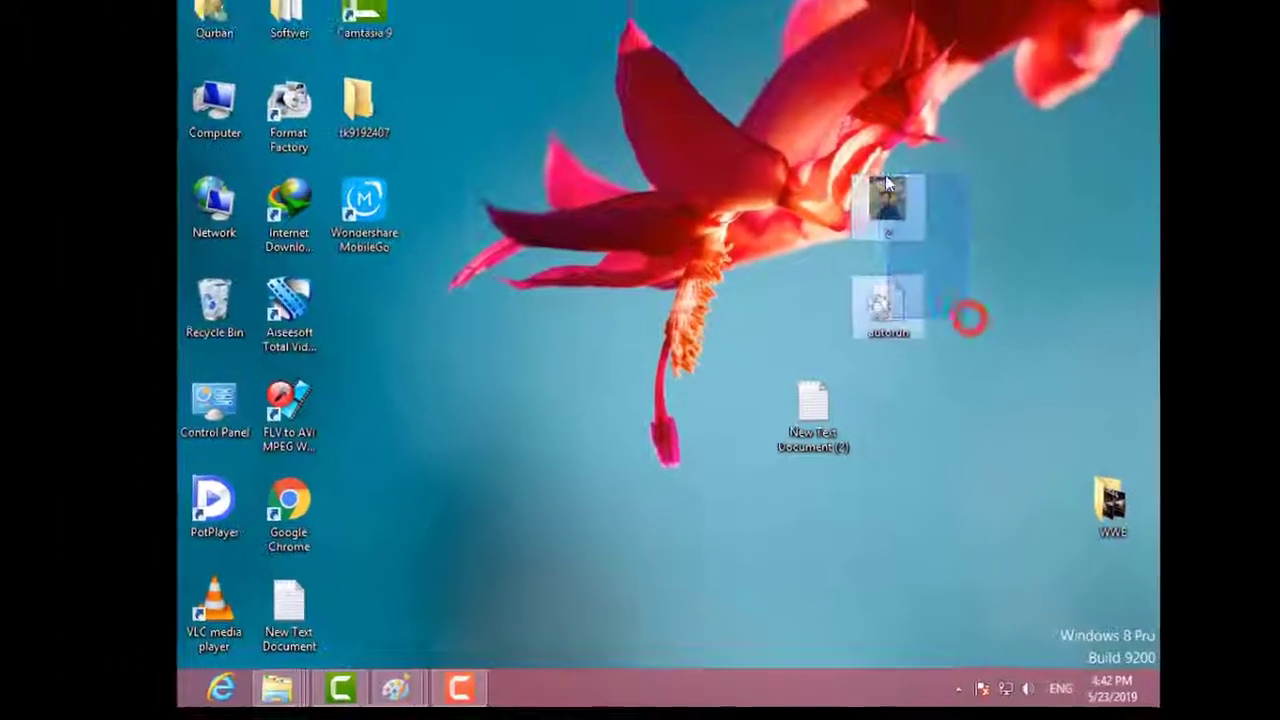
pyautogui.rightClick(900, 110)
pyautogui.click(918, 537)
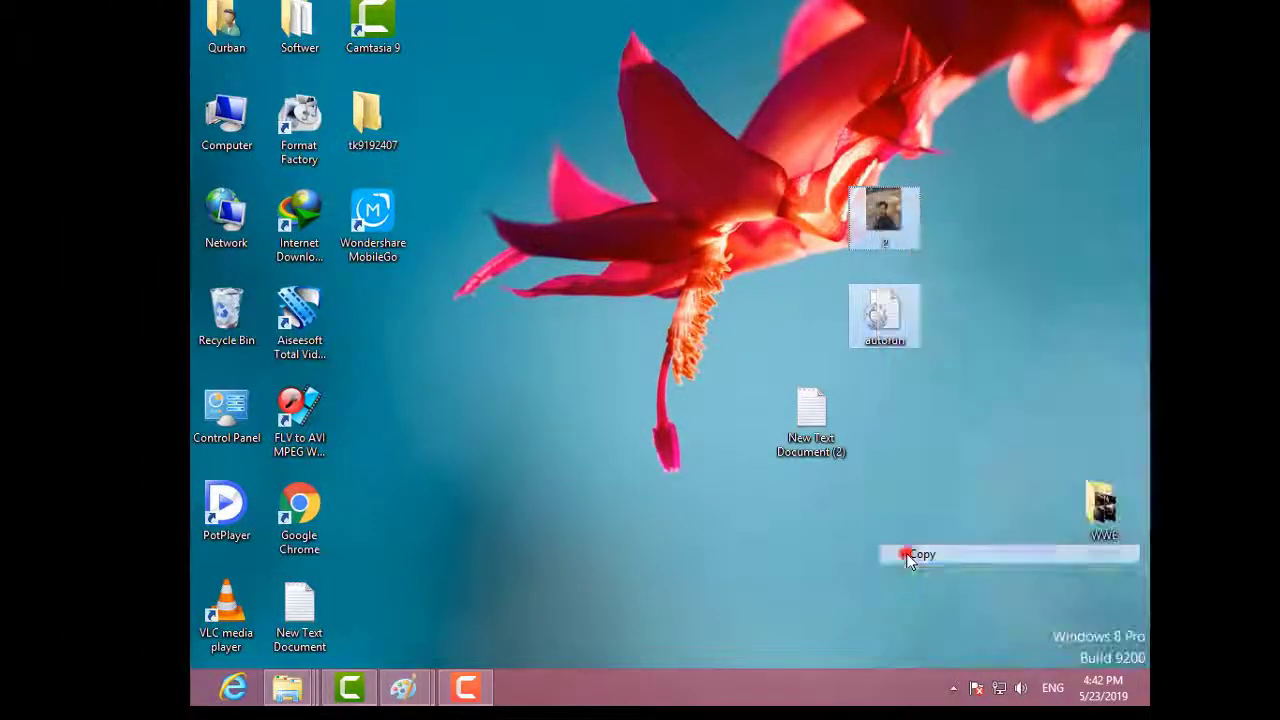
# - Paste the copied picture and autorun file onto Removable Disk (R:) and open that drive
pyautogui.doubleClick(228, 125)
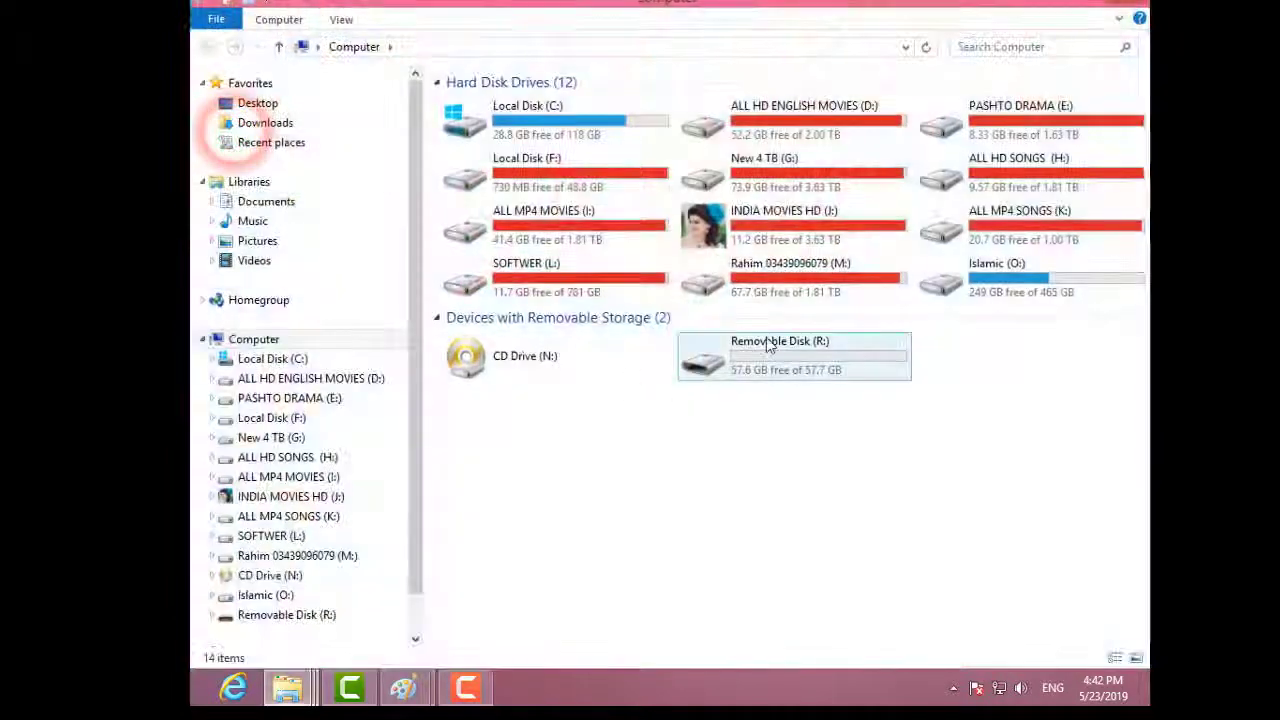
pyautogui.rightClick(755, 365)
pyautogui.click(801, 580)
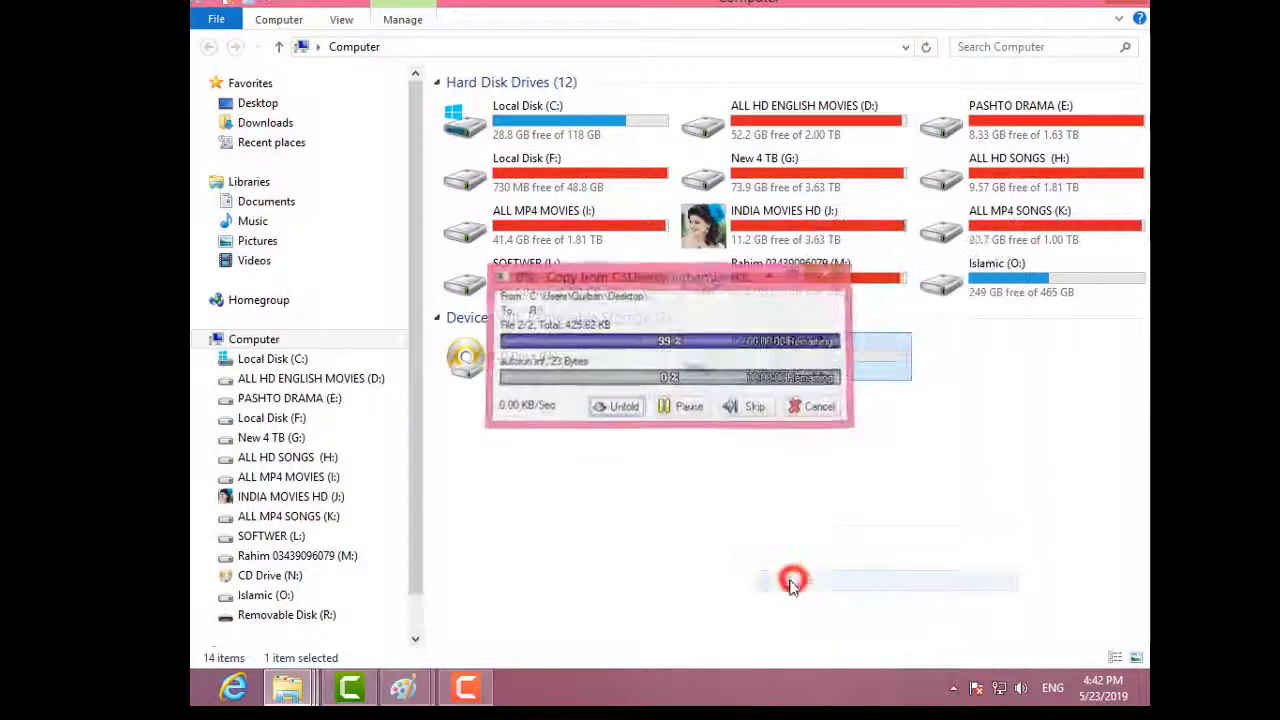
pyautogui.click(287, 618)
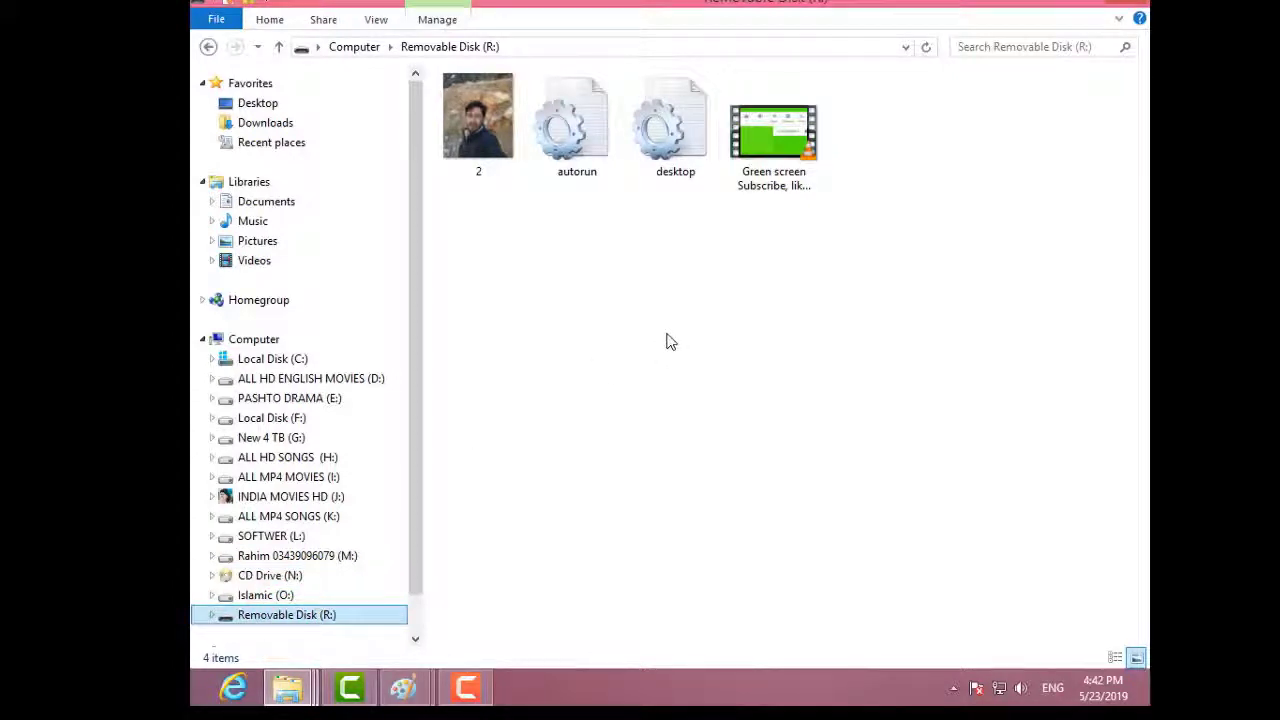
# - Return to the desktop, reopen Computer to check the icon of Removable Disk (R:), and dismiss the drive notification
pyautogui.press('super+d')
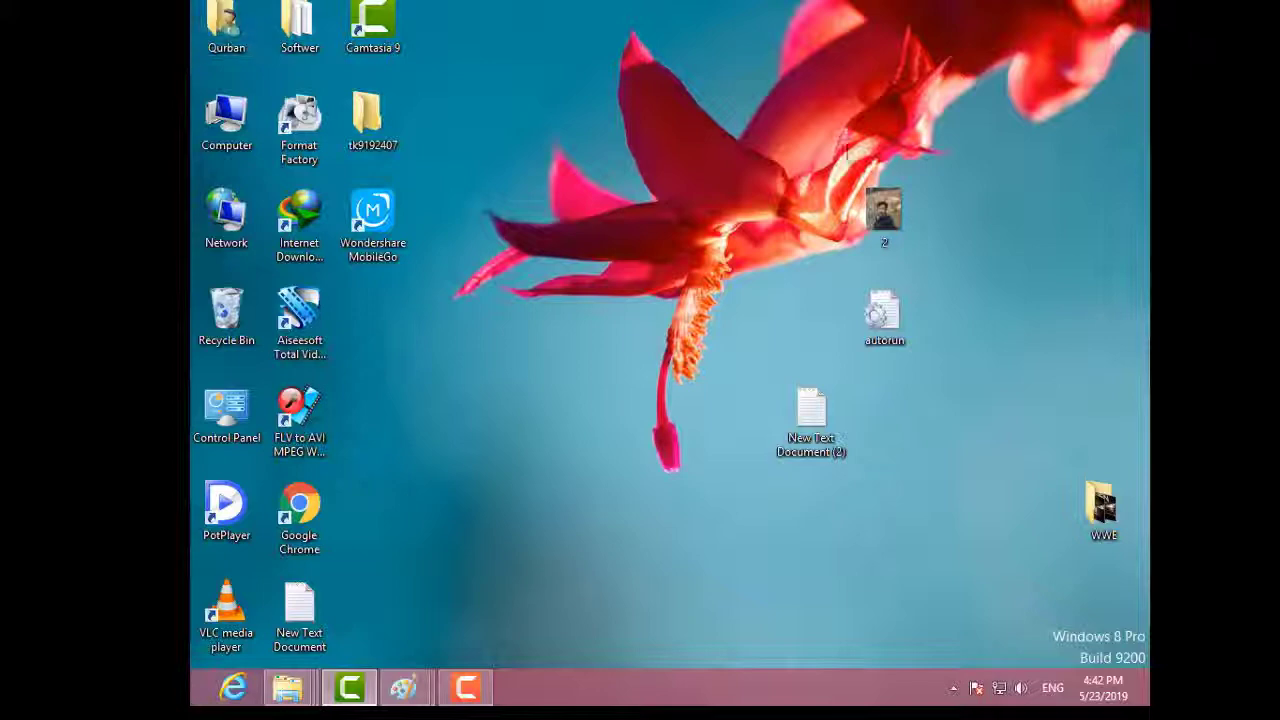
pyautogui.doubleClick(226, 120)
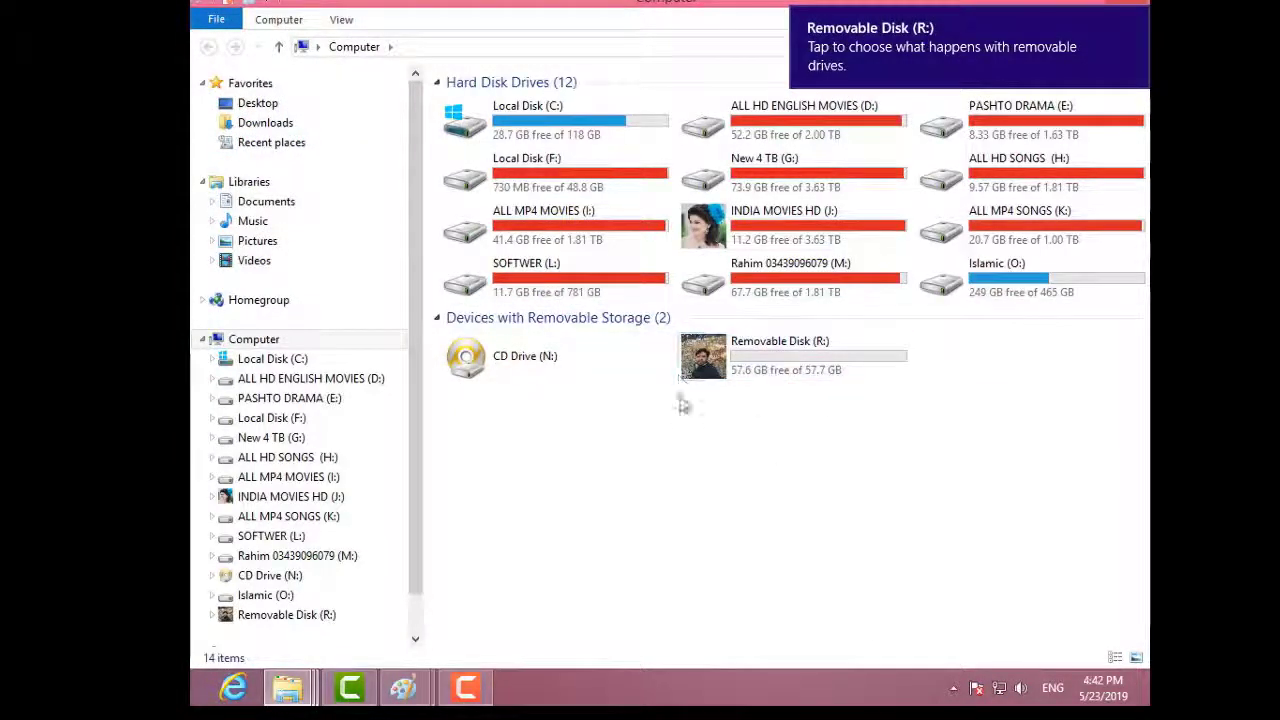
pyautogui.moveTo(1072, 30)
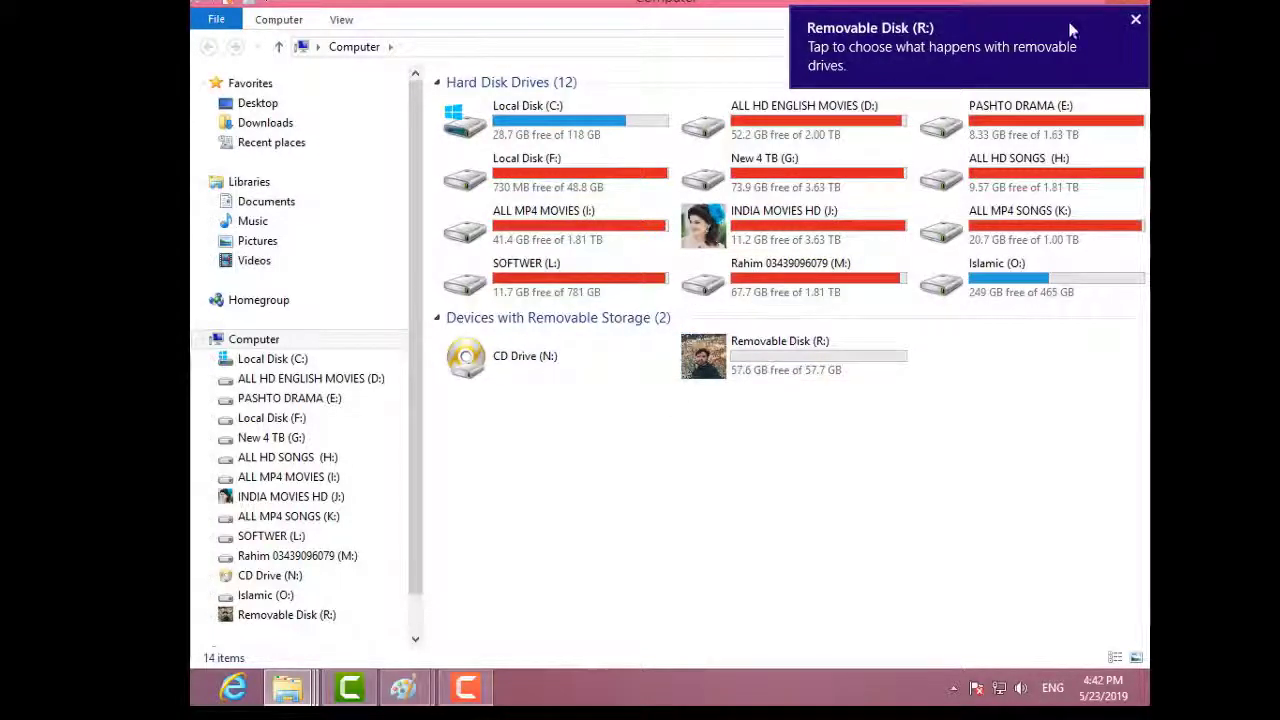
pyautogui.click(1137, 22)
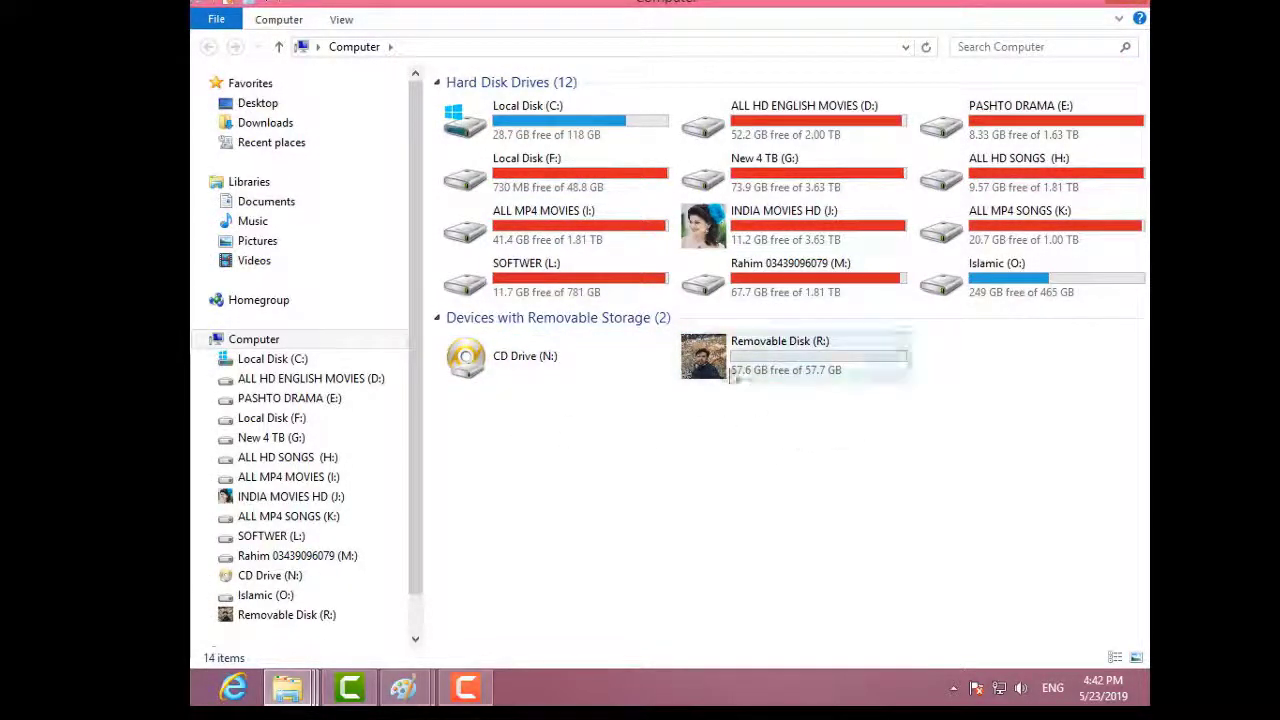
pyautogui.click(465, 687)
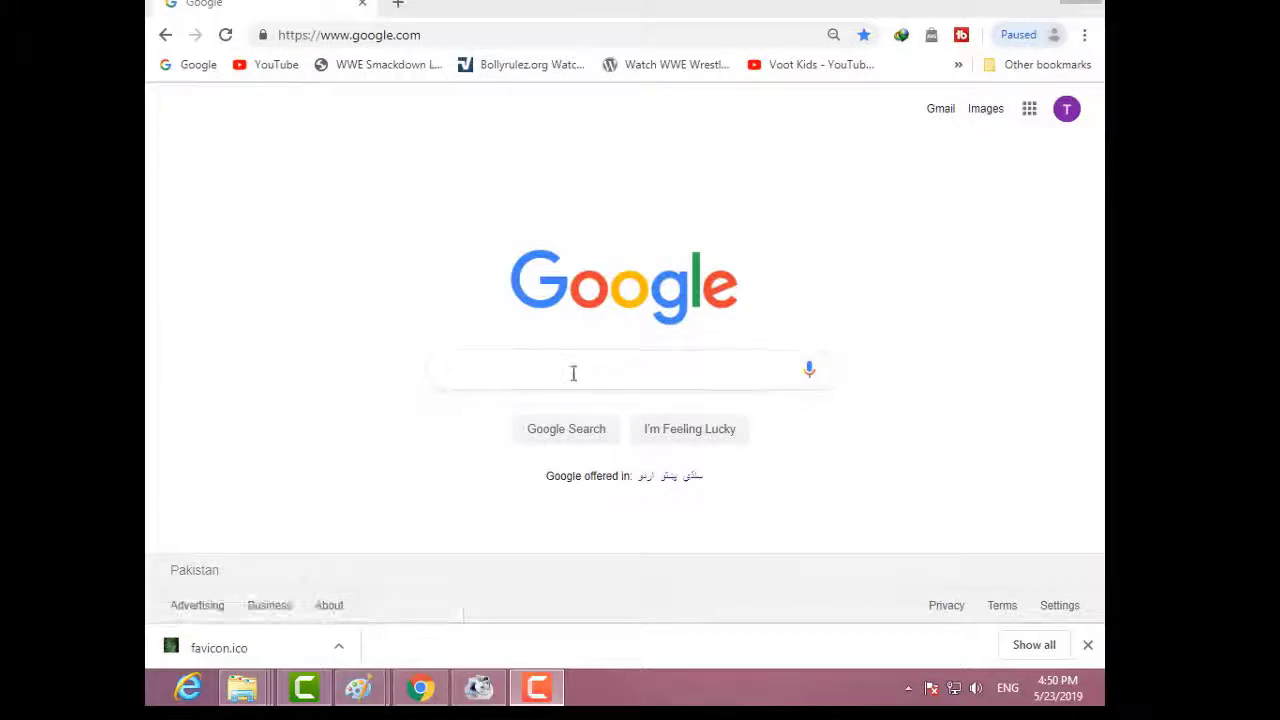
# - Search Google for "ico converter online" and open the icoconverter.com page at 80% zoom
pyautogui.click(573, 373)
pyautogui.write('ico')
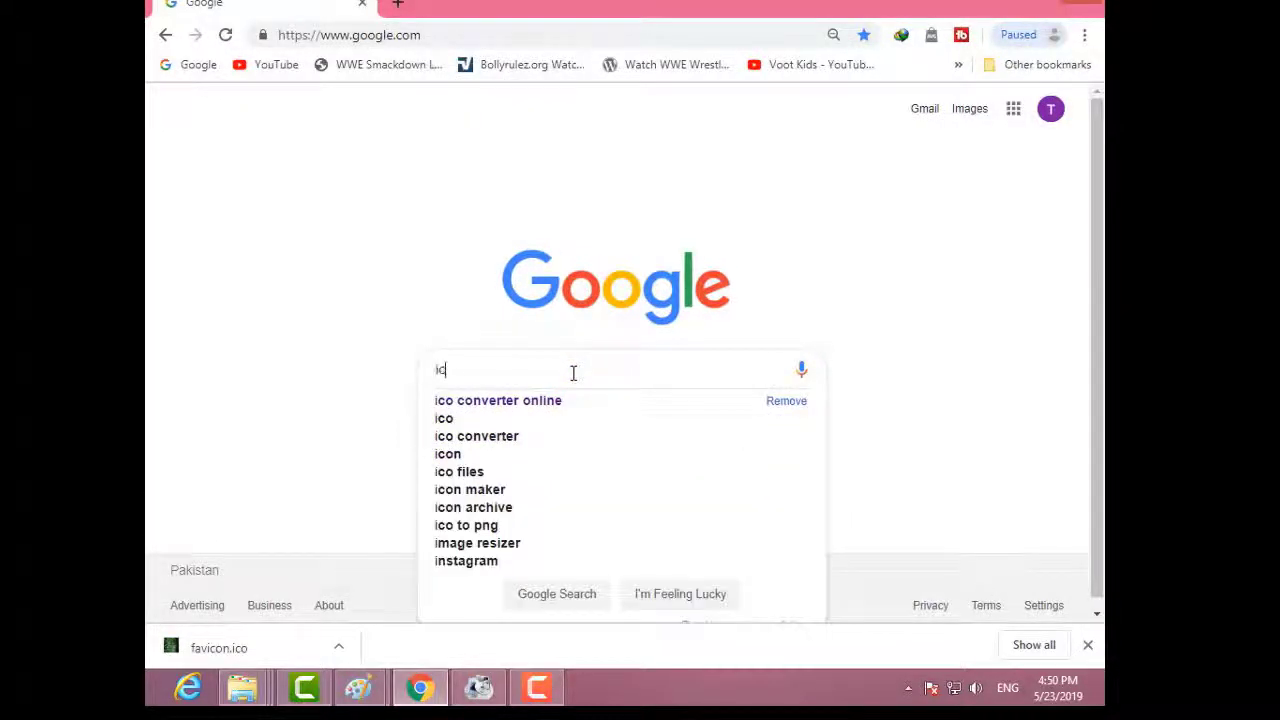
pyautogui.click(553, 401)
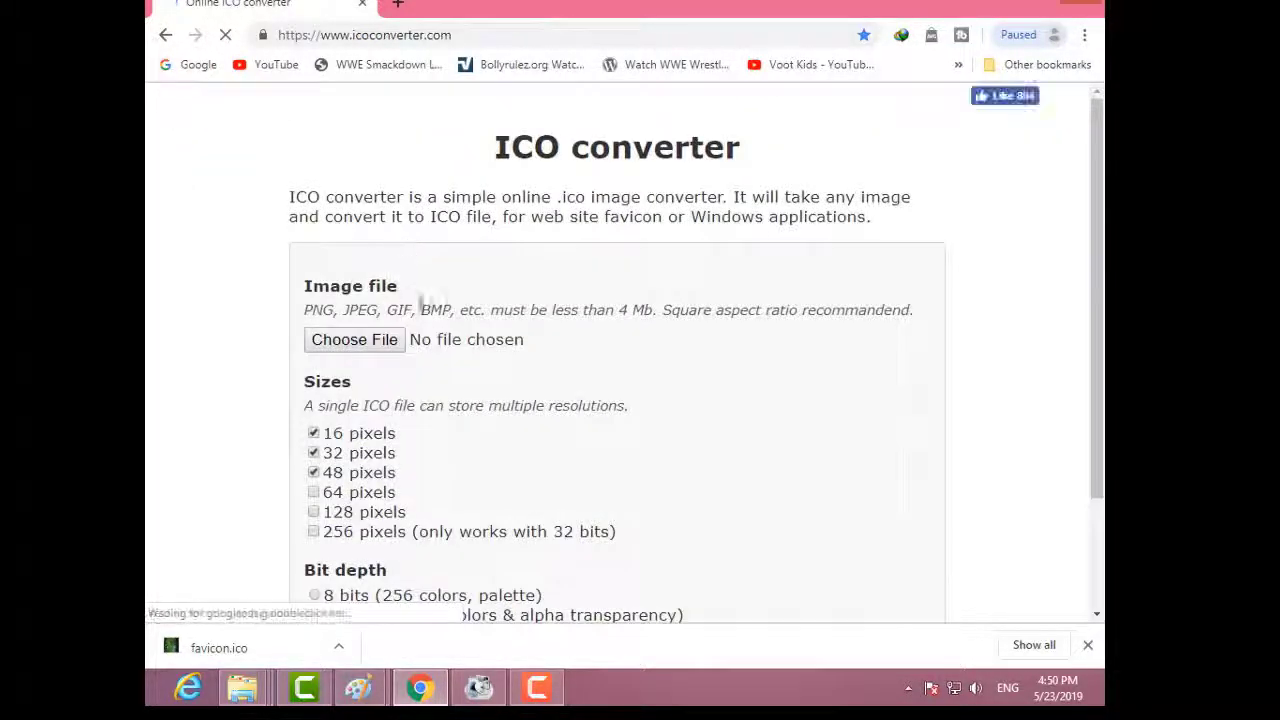
pyautogui.scroll(-2, 630, 305)
pyautogui.hotkey('ctrl', '-')
pyautogui.hotkey('ctrl', '-')
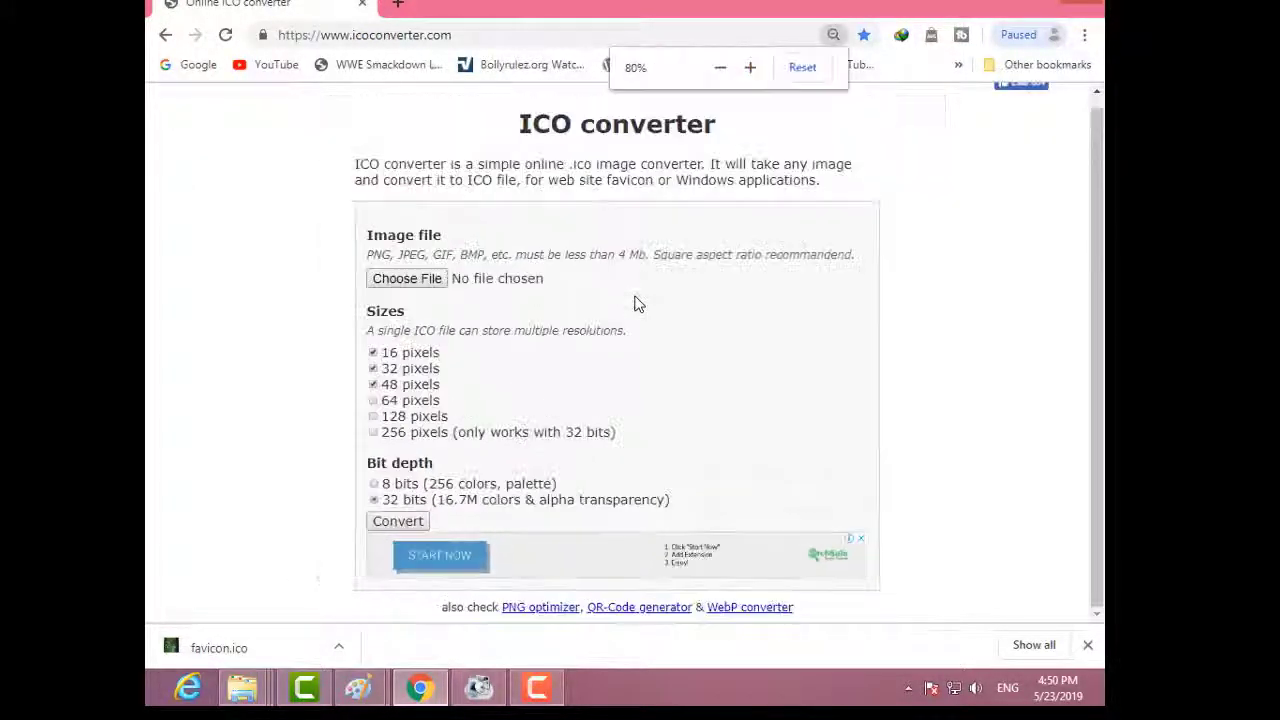
# - Choose the desktop image beauchamp_falls_australia-normal as the file to convert
pyautogui.click(420, 279)
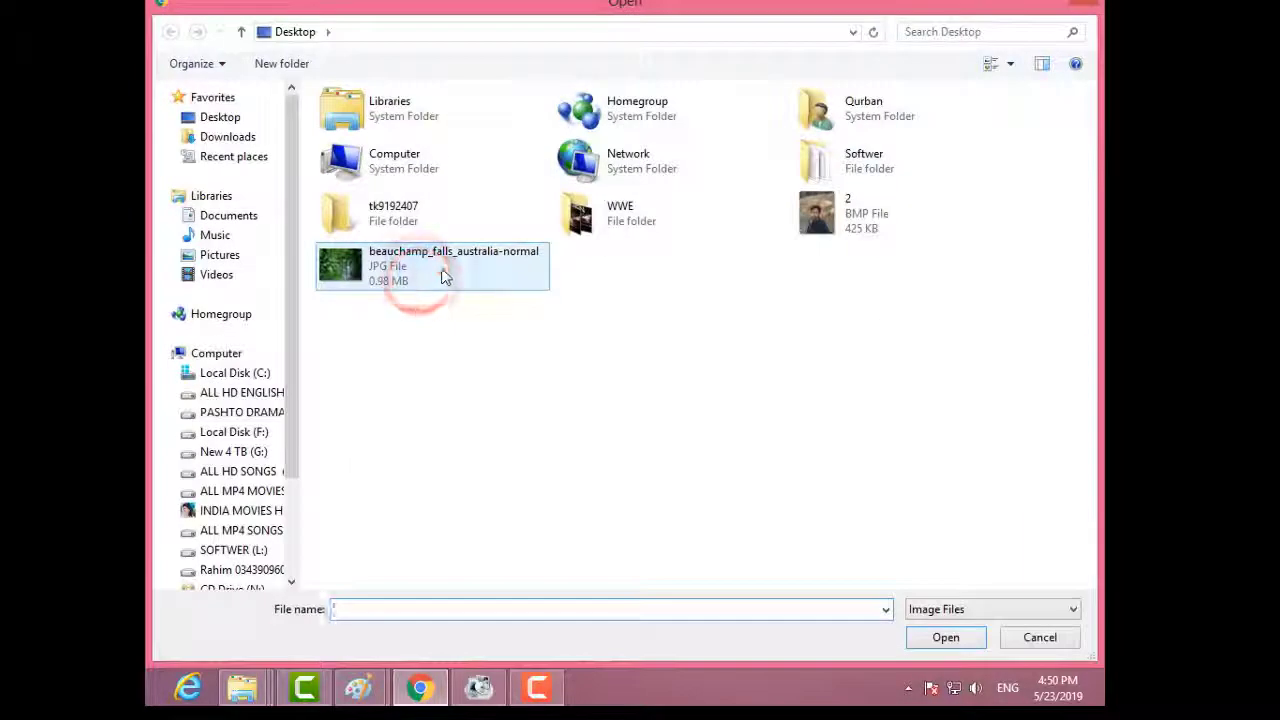
pyautogui.click(440, 268)
pyautogui.click(945, 637)
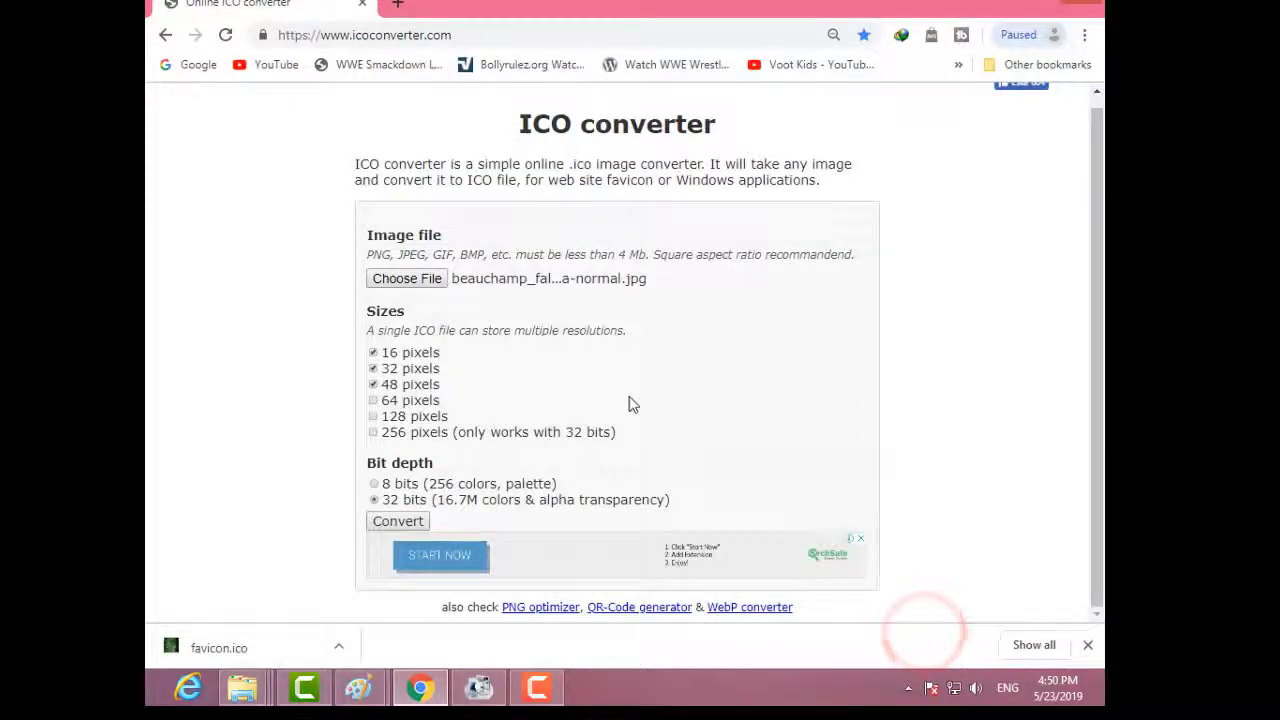
# - Choose the desktop file 2.bmp as the image to convert
pyautogui.click(420, 279)
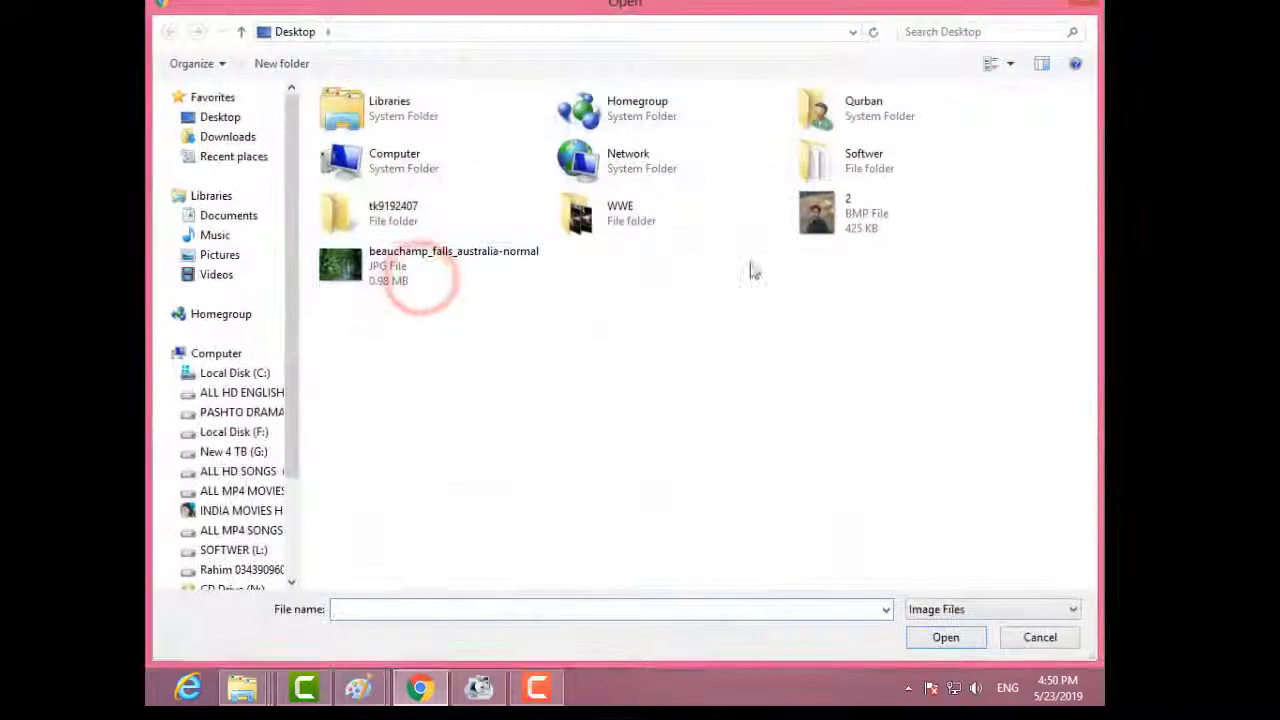
pyautogui.click(415, 258)
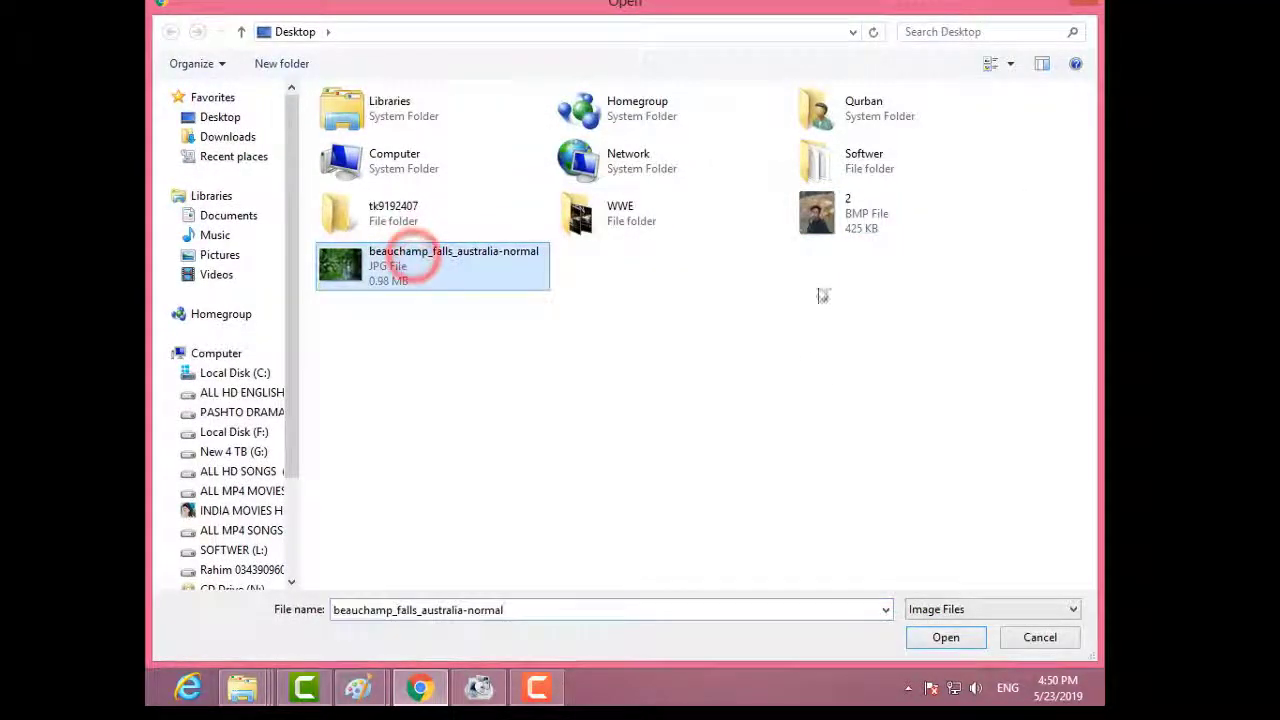
pyautogui.click(822, 225)
pyautogui.click(945, 637)
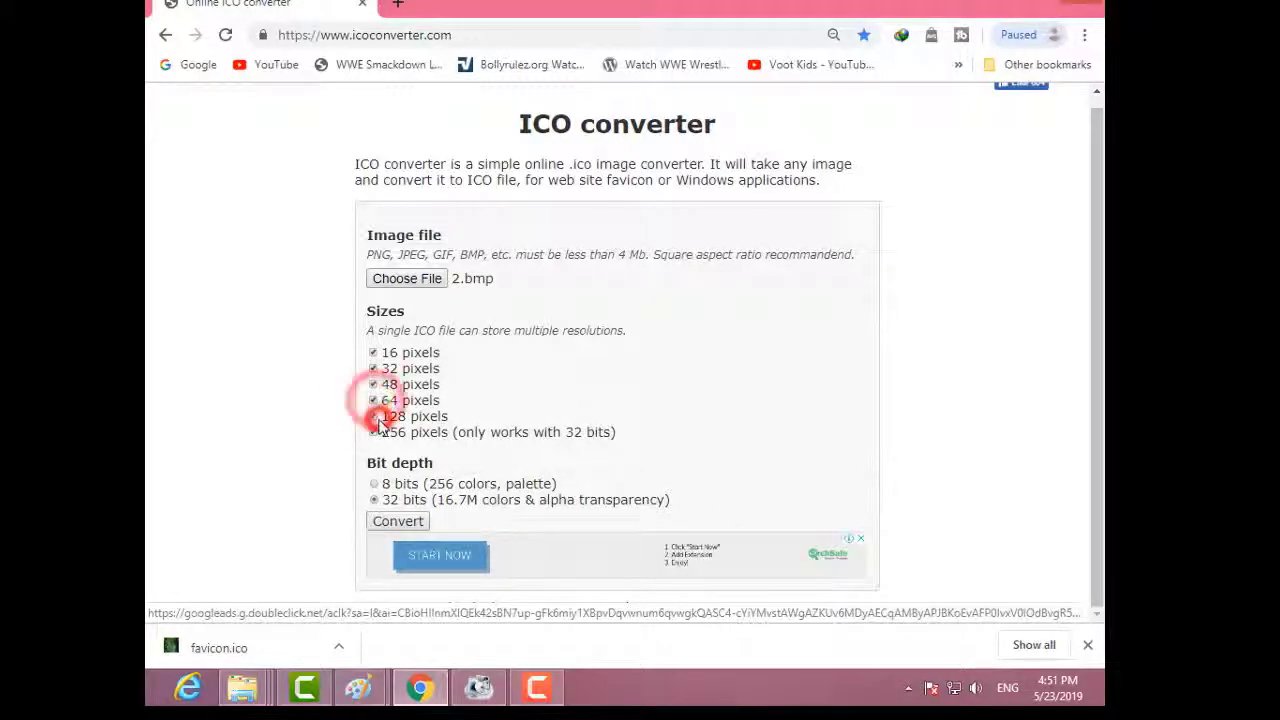
# - Convert 2.bmp to an ICO file with the current sizes and 32-bit depth, and show the downloaded favicon (1).ico in its folder
pyautogui.click(416, 528)
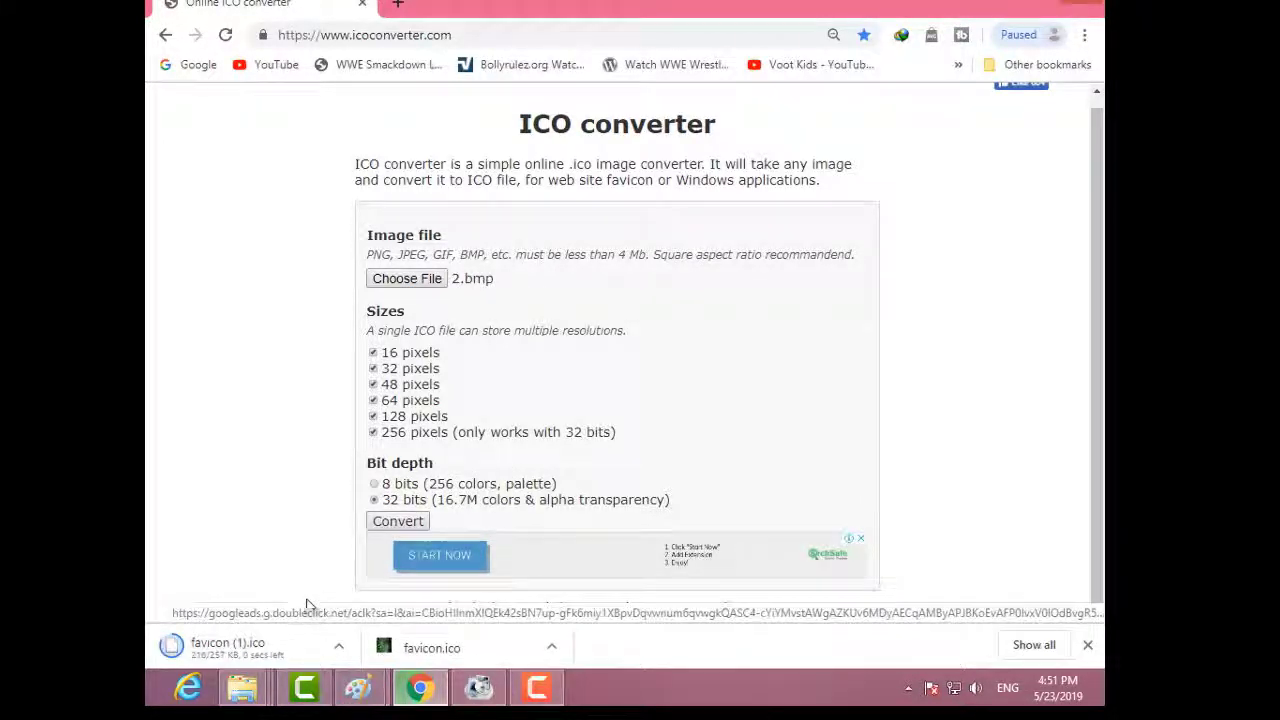
pyautogui.rightClick(260, 655)
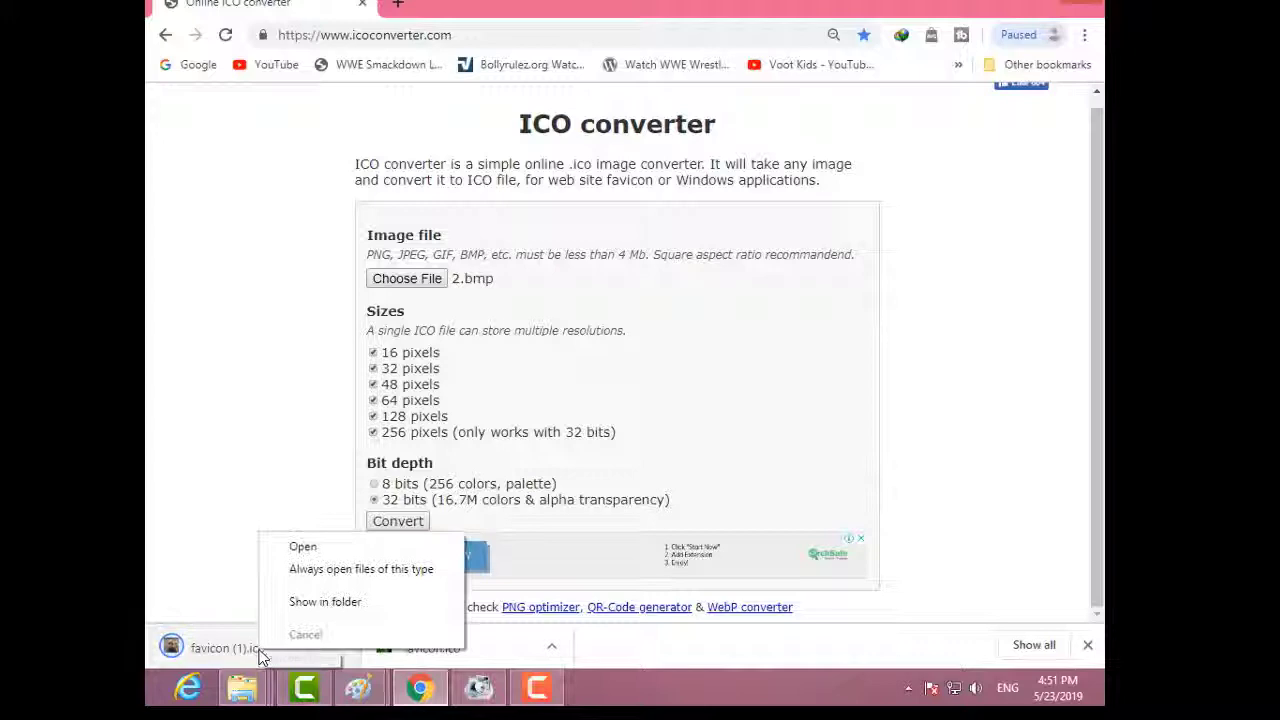
pyautogui.click(318, 601)
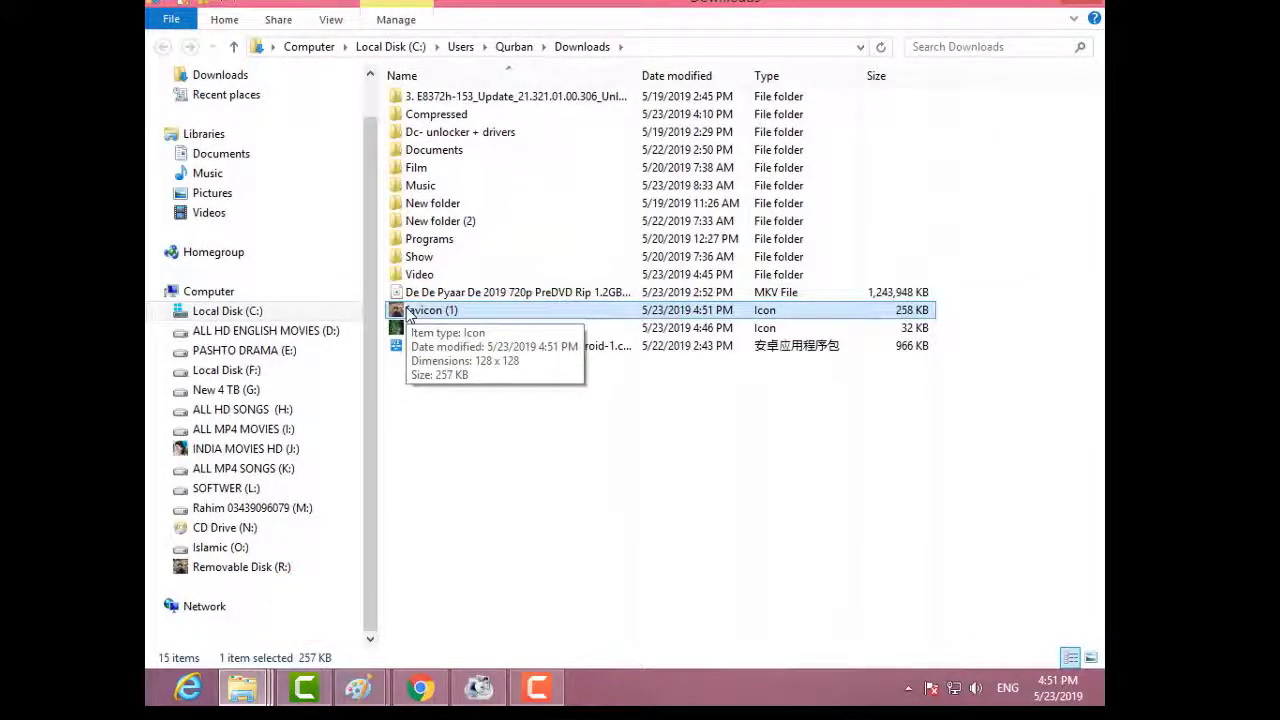
# - Preview the favicon (1) icon from the Downloads folder and close the preview
pyautogui.rightClick(408, 313)
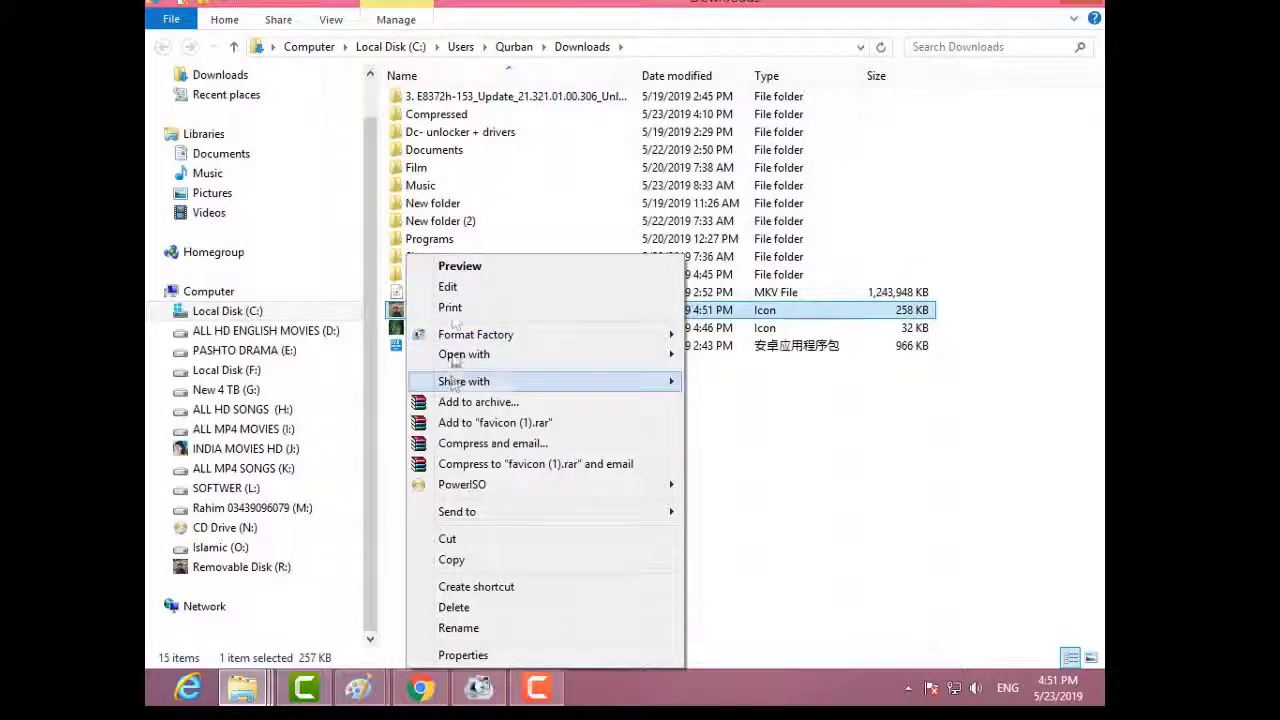
pyautogui.click(451, 266)
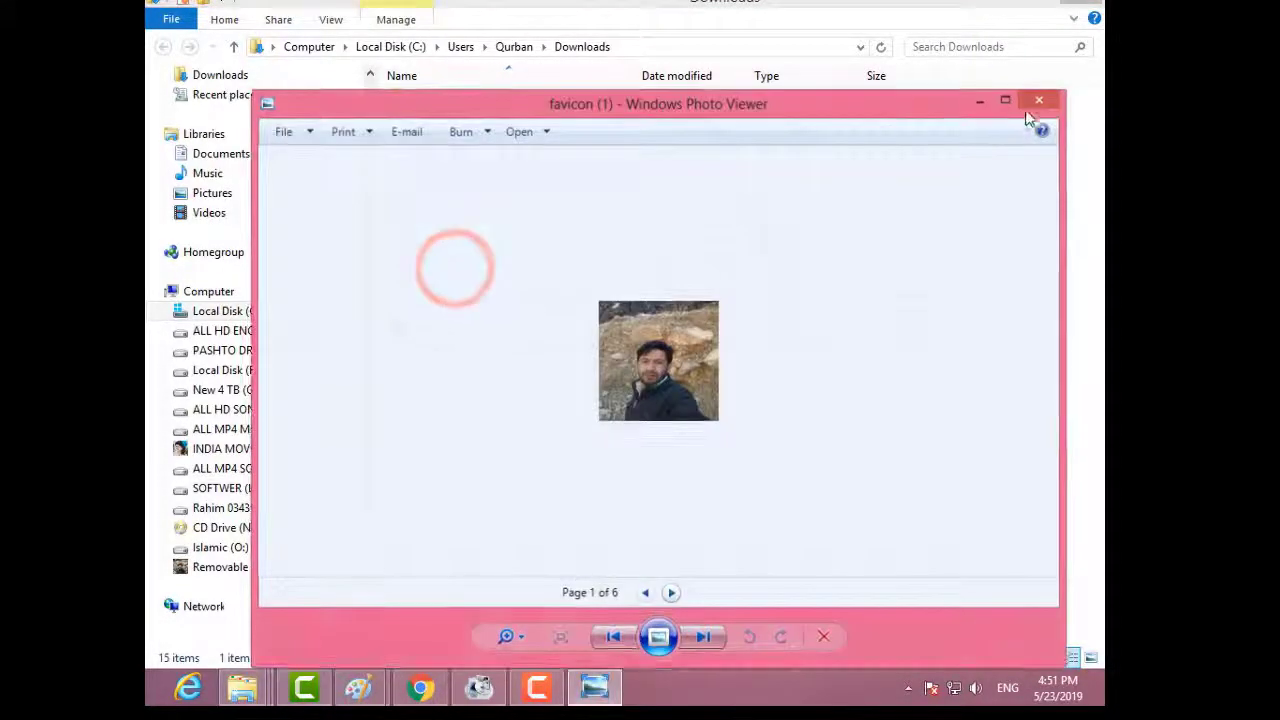
pyautogui.click(1040, 99)
# - Move the favicon (1) icon file from the Downloads folder to the desktop, clearing the open windows away
pyautogui.rightClick(410, 312)
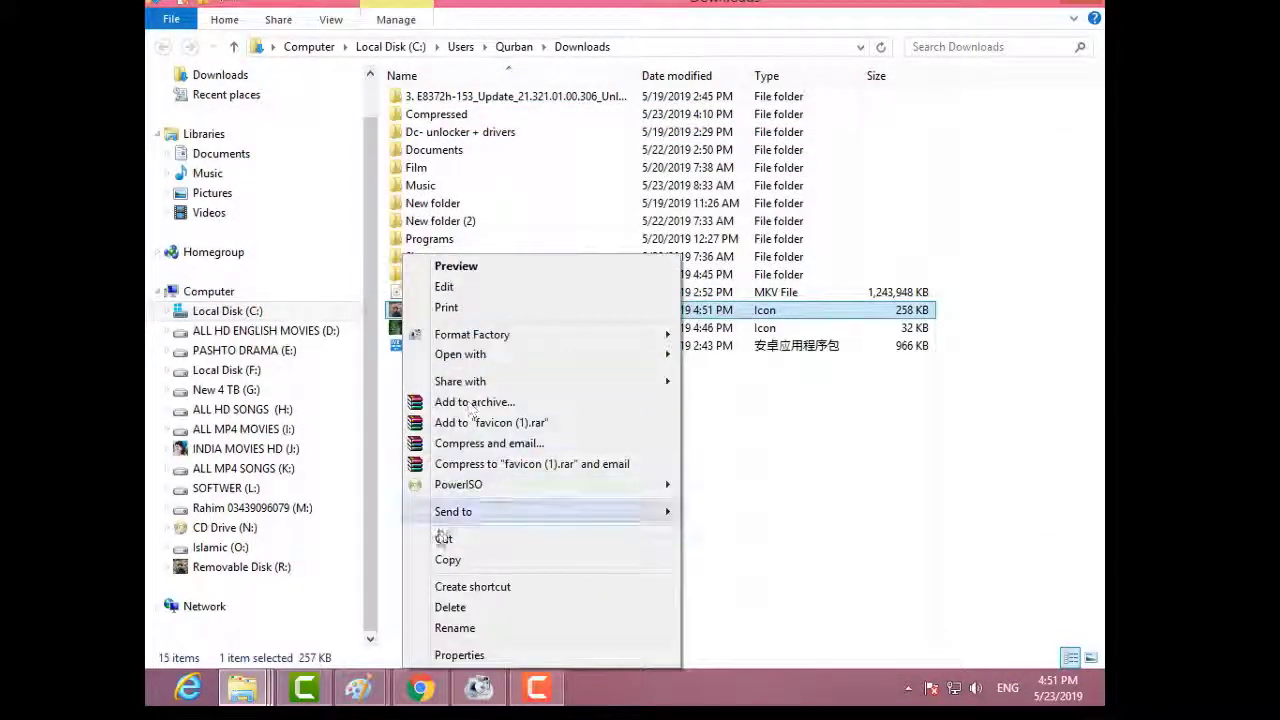
pyautogui.click(437, 537)
pyautogui.click(1080, 3)
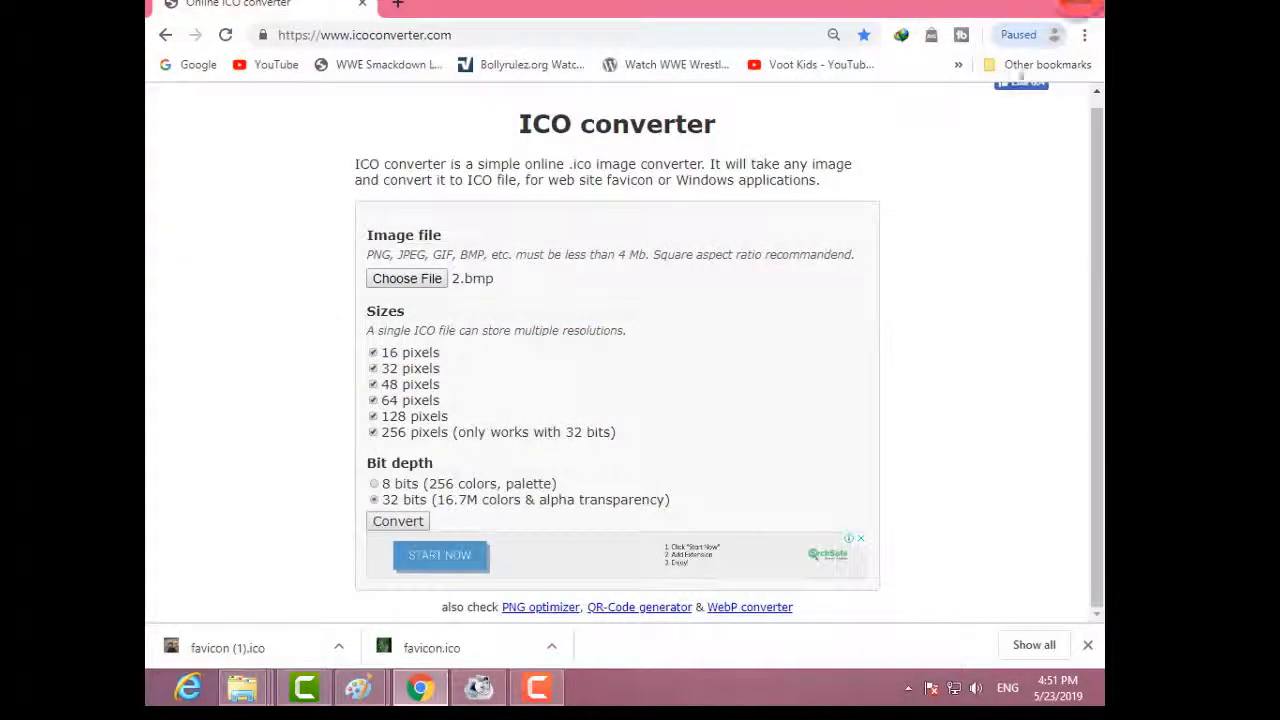
pyautogui.click(1025, 7)
pyautogui.rightClick(810, 314)
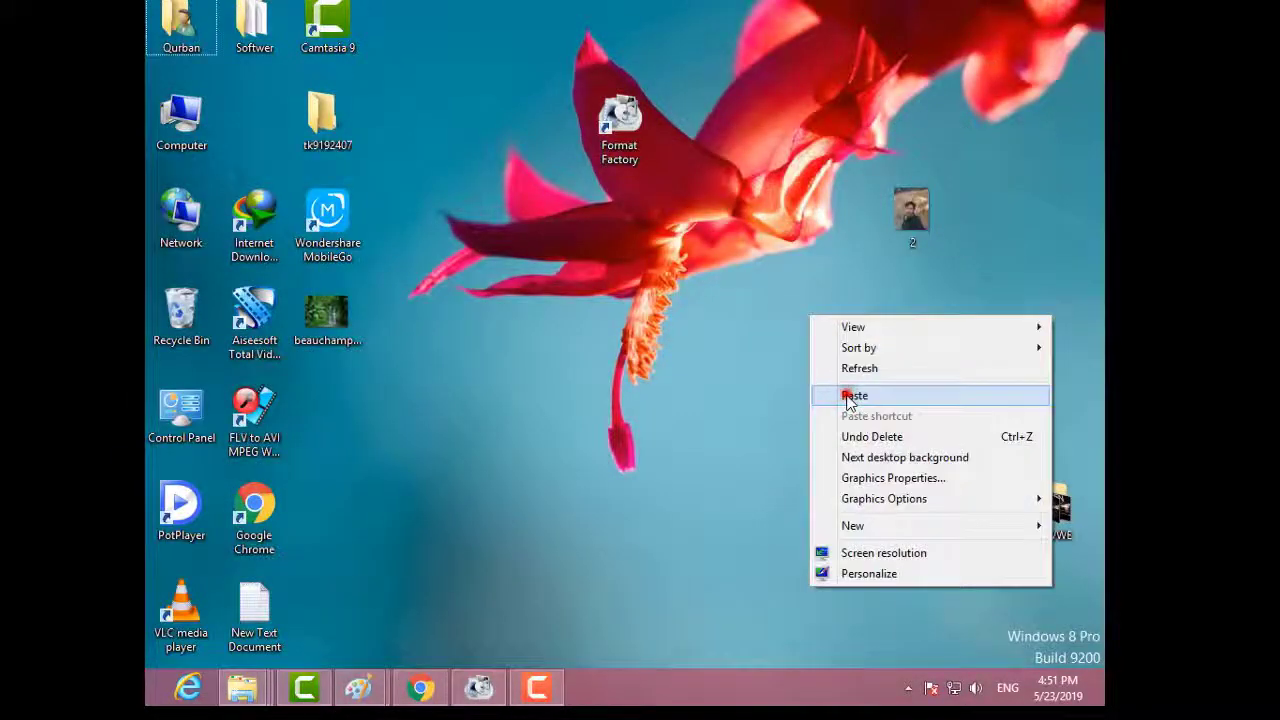
pyautogui.click(846, 392)
# - Create a new folder on the desktop and move the favicon (1) file away from it
pyautogui.rightClick(761, 424)
pyautogui.moveTo(884, 366)
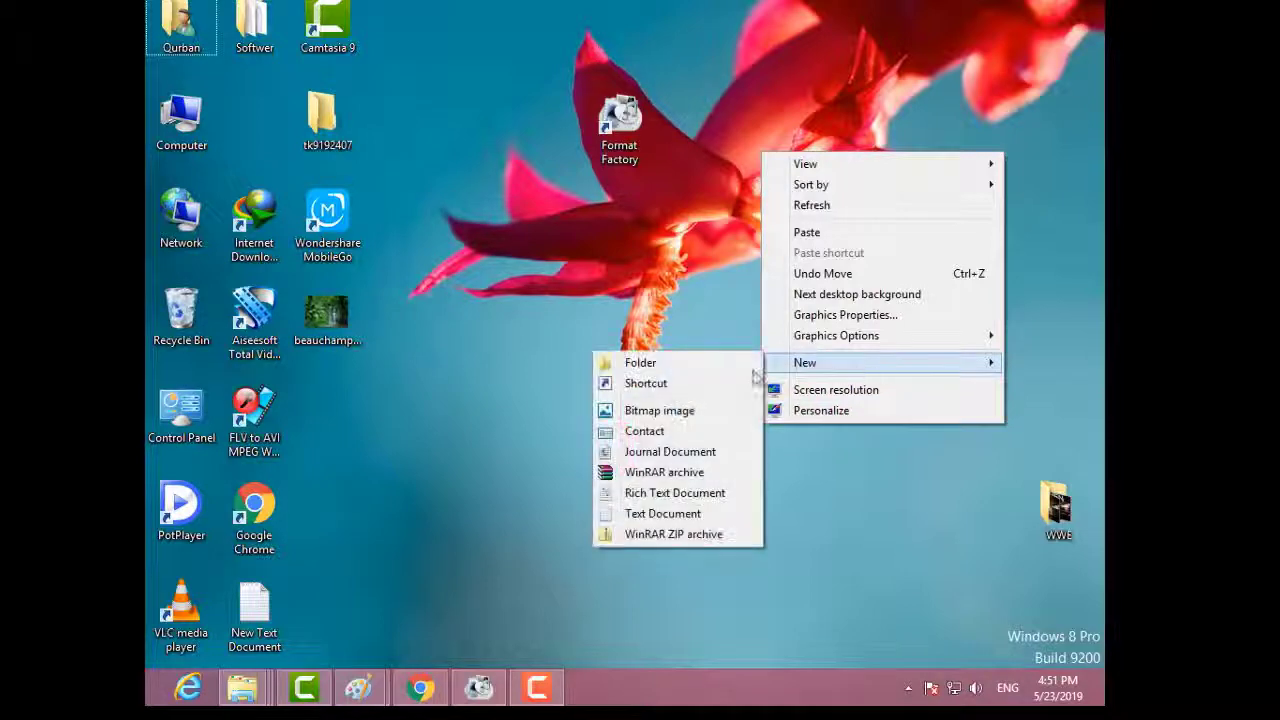
pyautogui.click(737, 365)
pyautogui.moveTo(838, 316); pyautogui.dragTo(520, 390)
# - Change the icon of the desktop's New folder to the desktop file favicon (1) in its properties and apply the change
pyautogui.rightClick(760, 410)
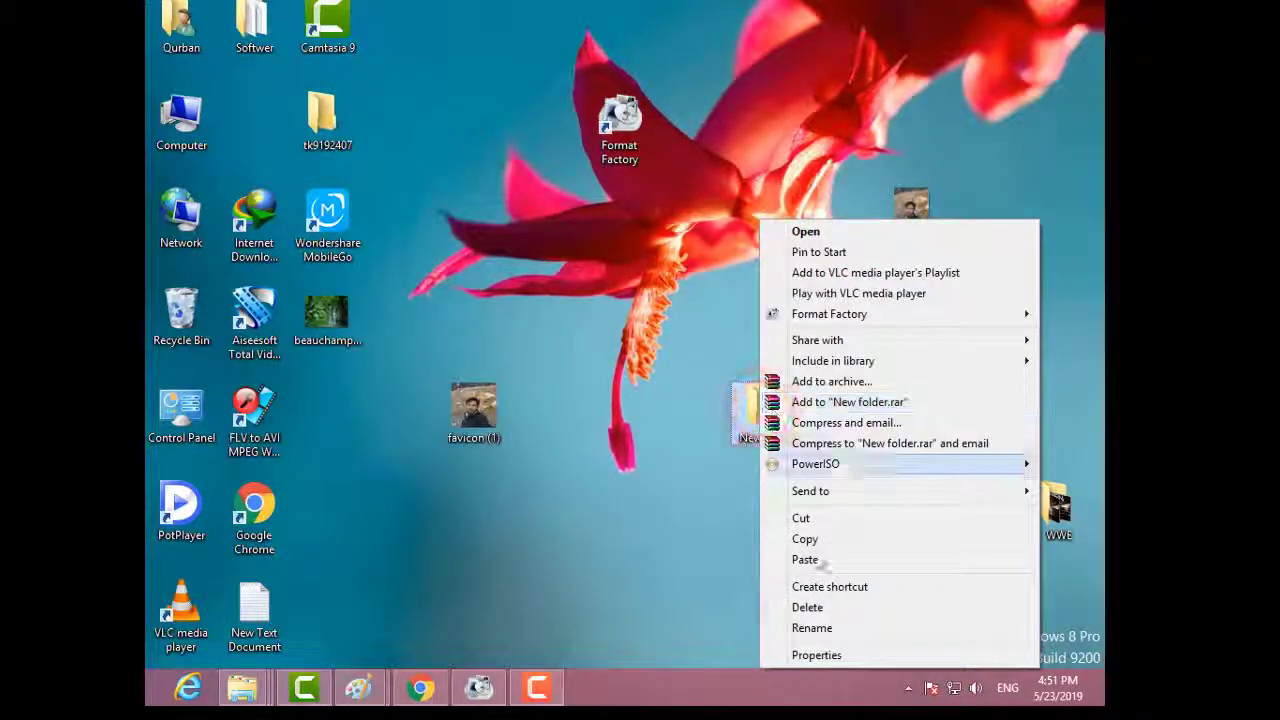
pyautogui.click(816, 655)
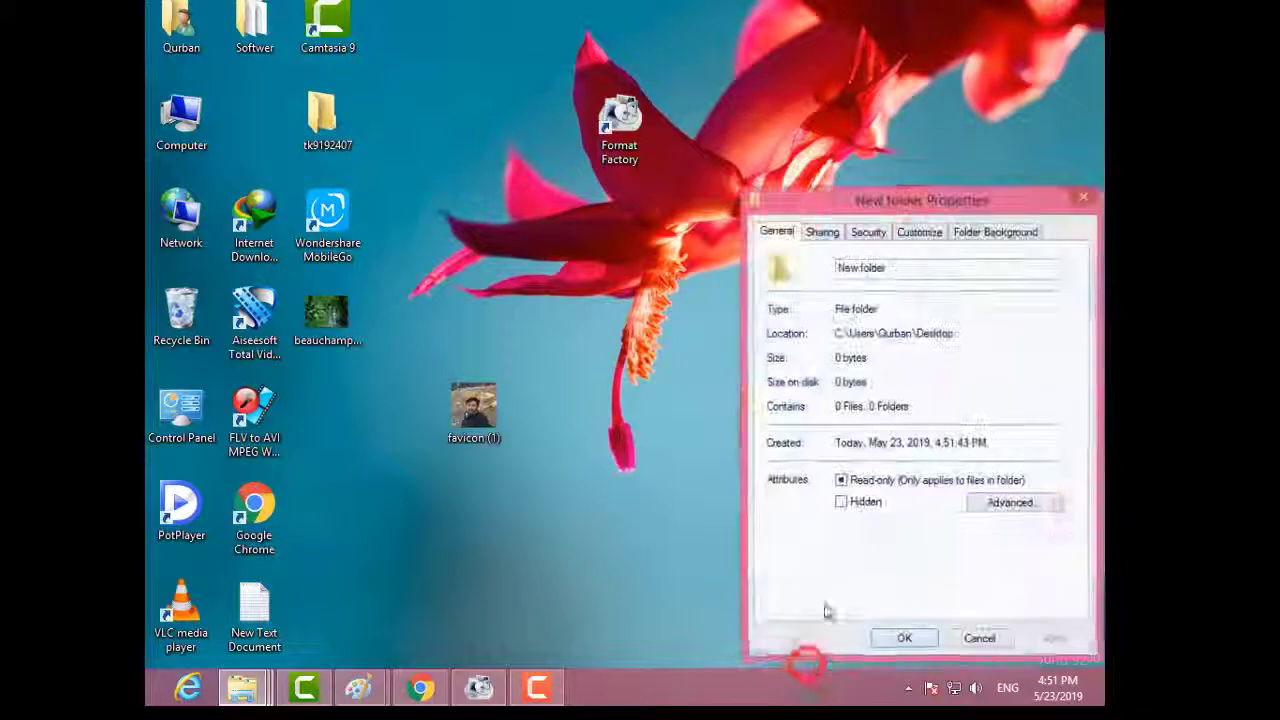
pyautogui.click(925, 236)
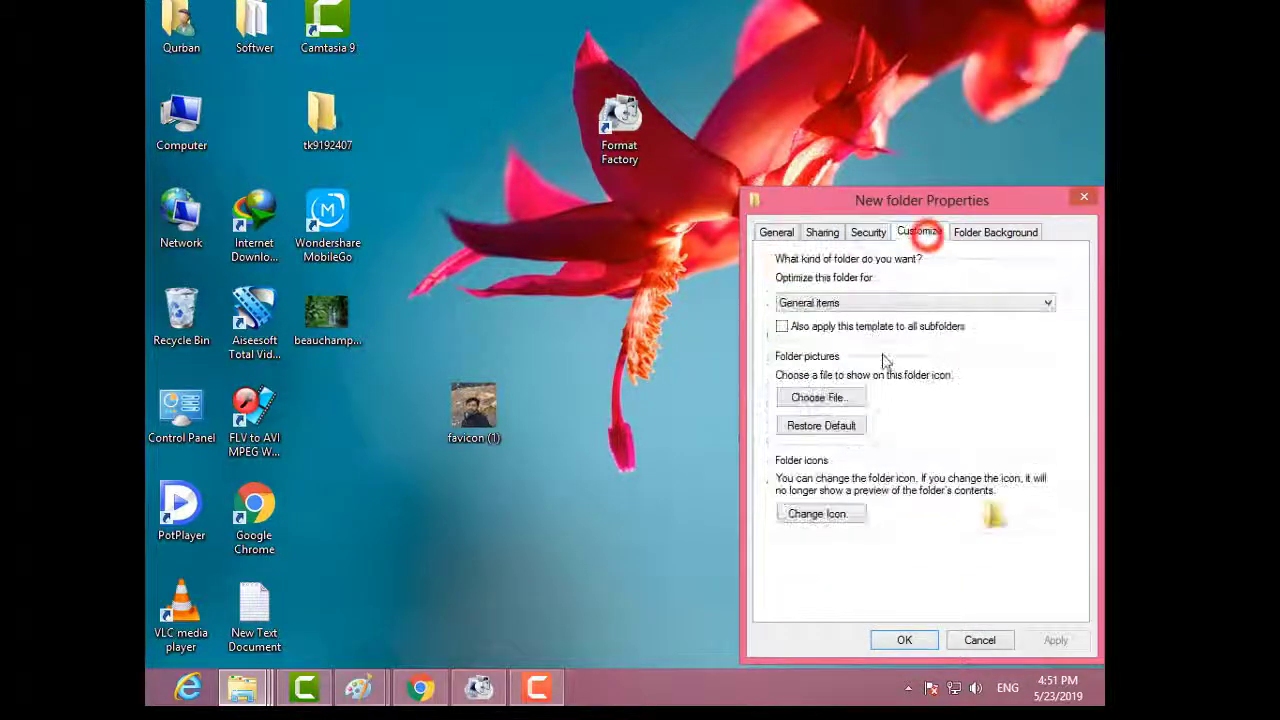
pyautogui.click(836, 516)
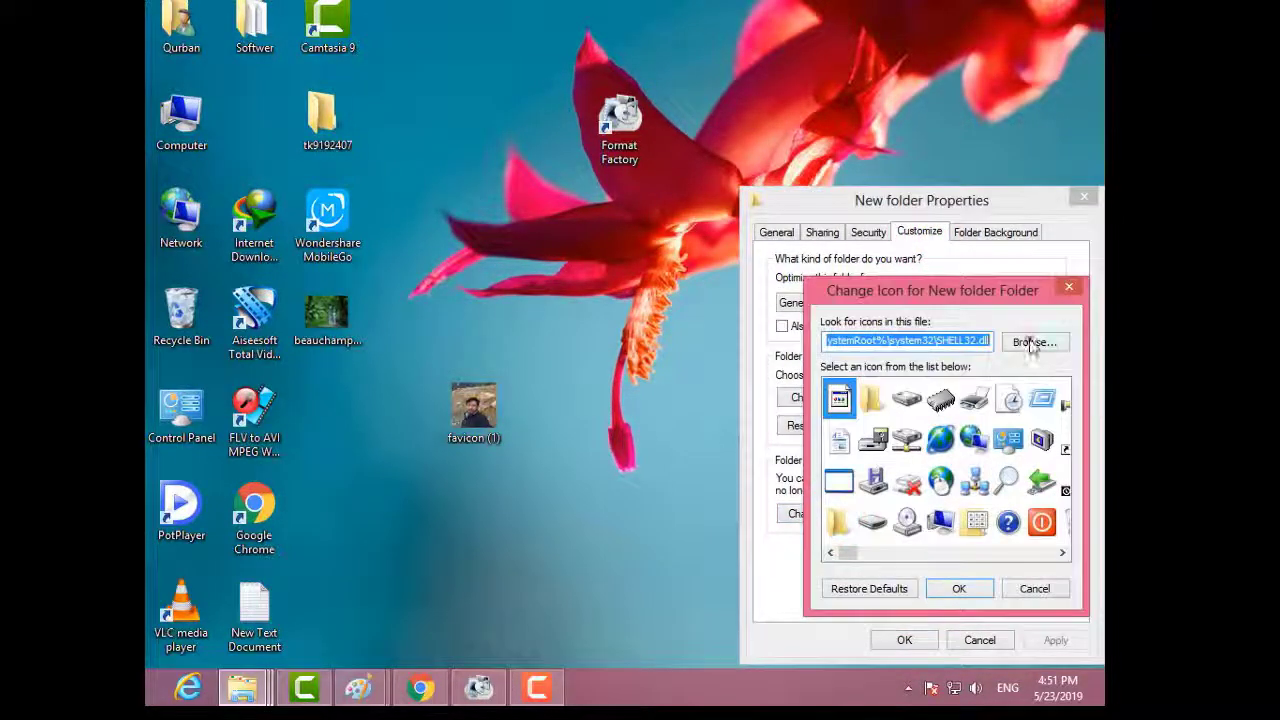
pyautogui.click(1033, 343)
pyautogui.scroll(-5, 1030, 345)
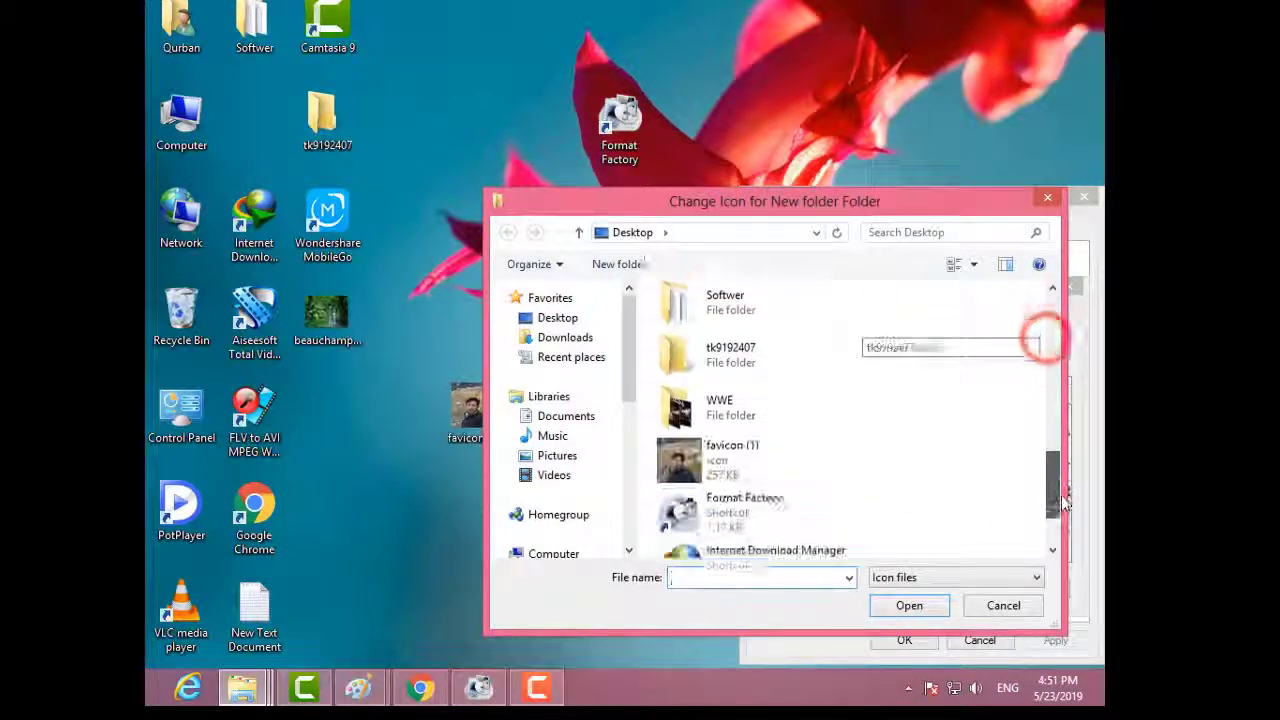
pyautogui.scroll(-2, 1062, 503)
pyautogui.click(686, 372)
pyautogui.click(915, 606)
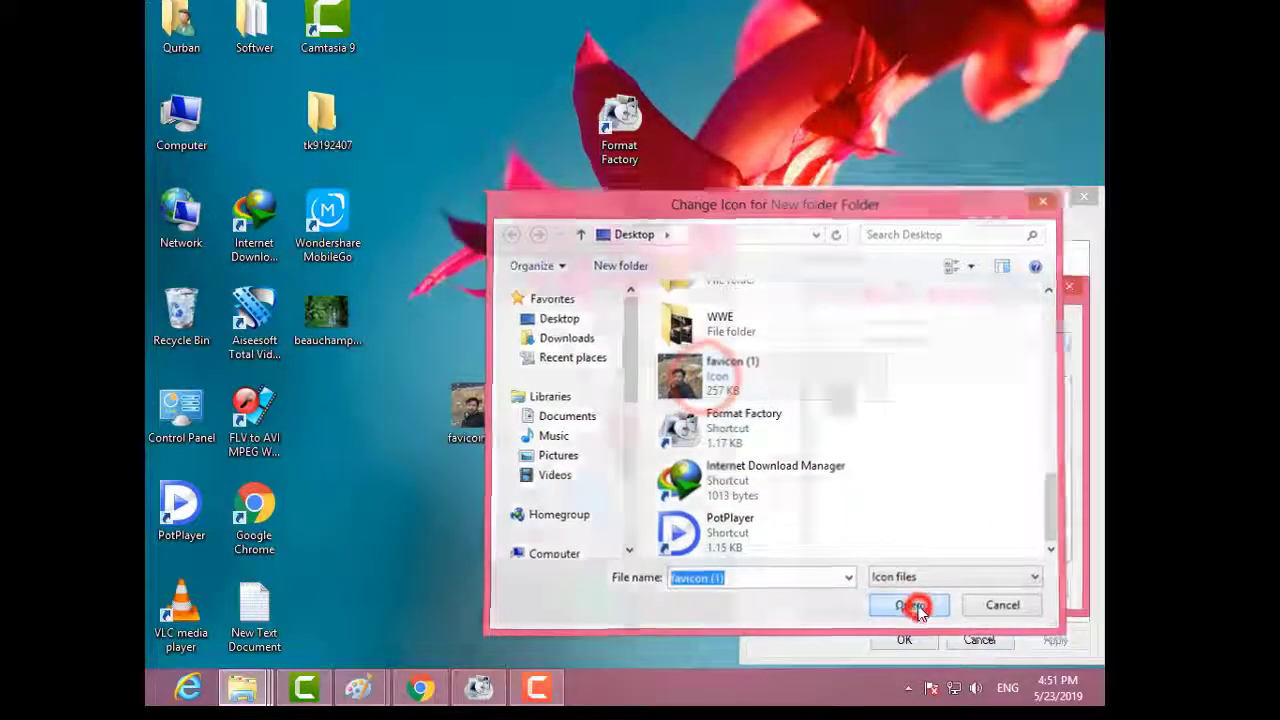
pyautogui.click(979, 584)
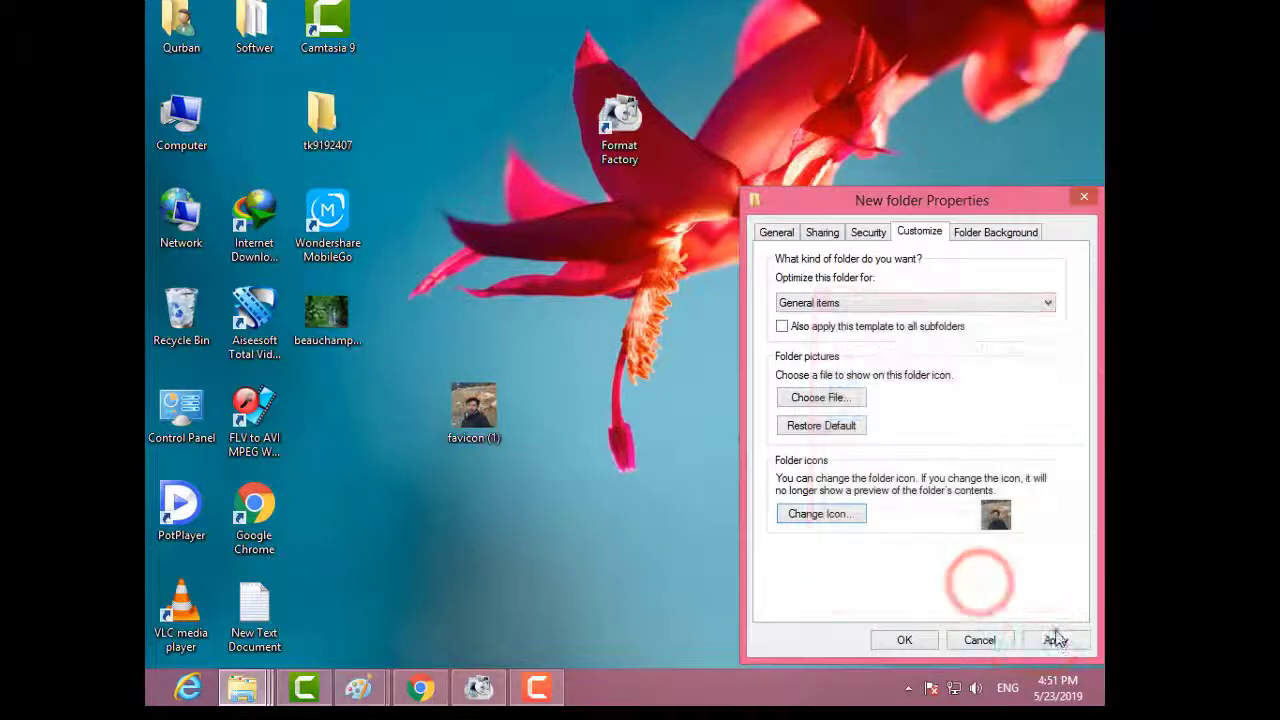
pyautogui.click(1056, 640)
pyautogui.click(904, 640)
# - Check the customized New folder by opening and closing its window several times
pyautogui.click(778, 400)
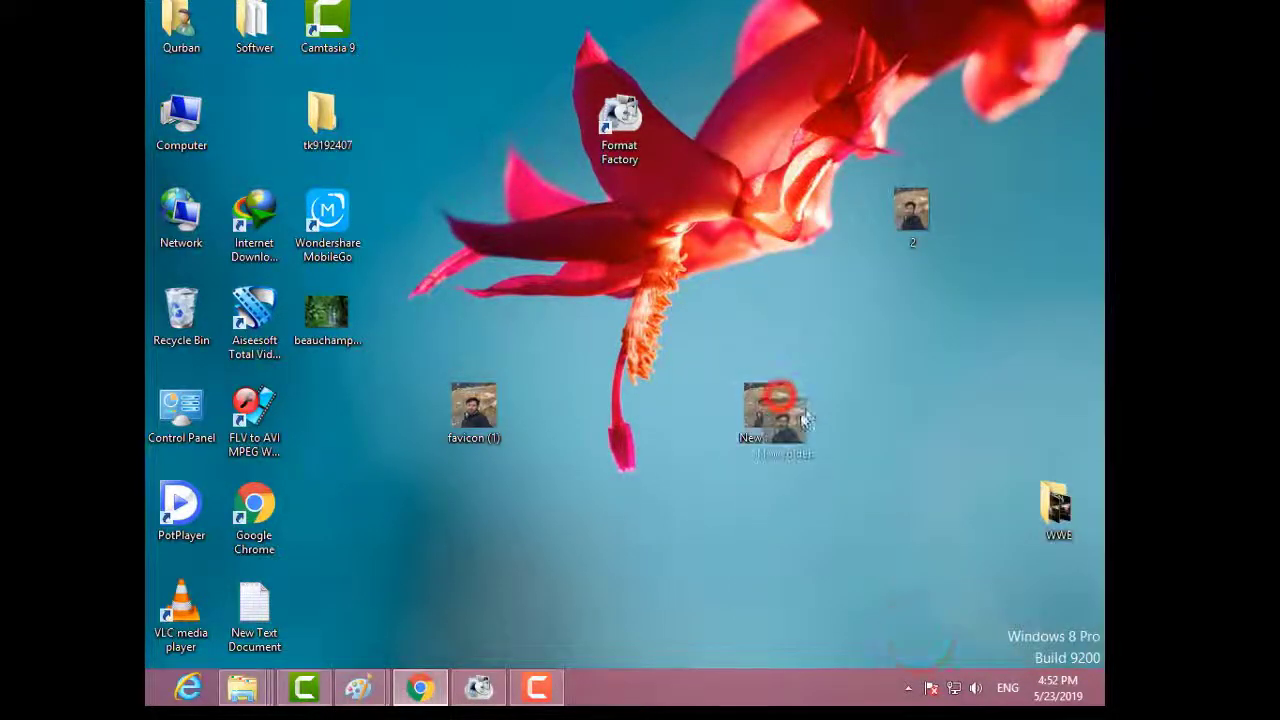
pyautogui.doubleClick(779, 408)
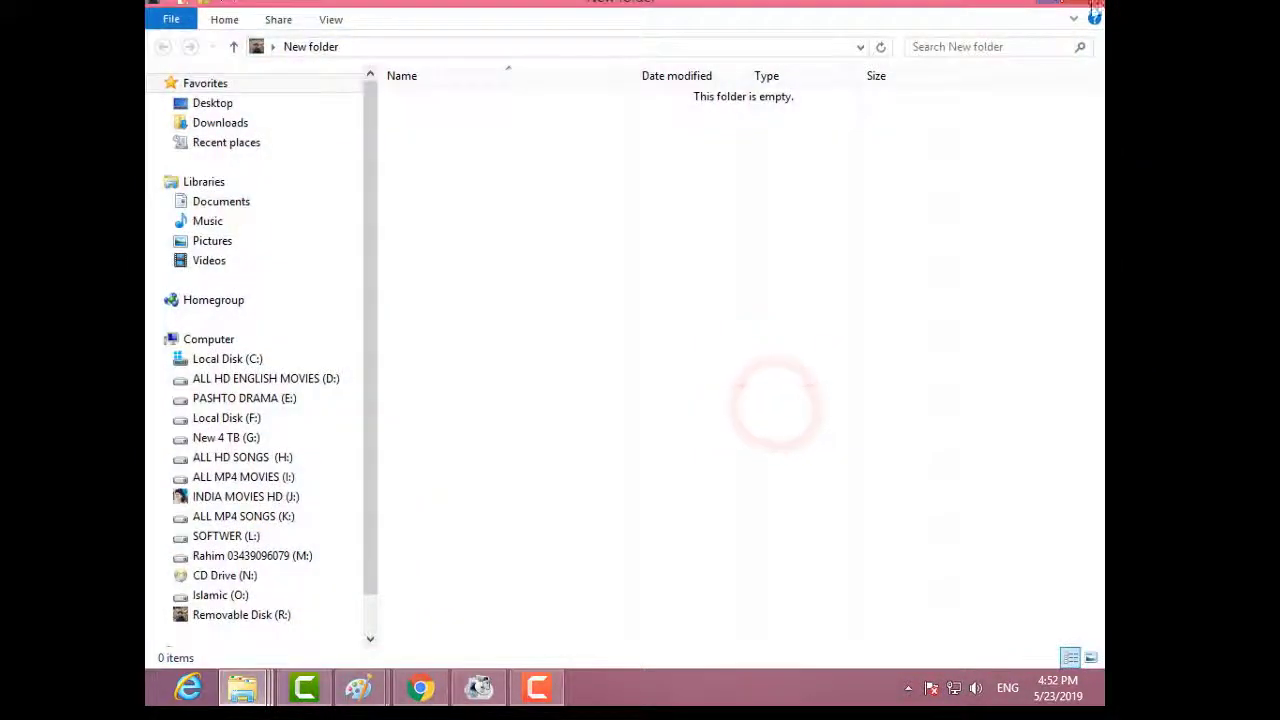
pyautogui.click(1087, 4)
pyautogui.click(779, 433)
pyautogui.doubleClick(781, 425)
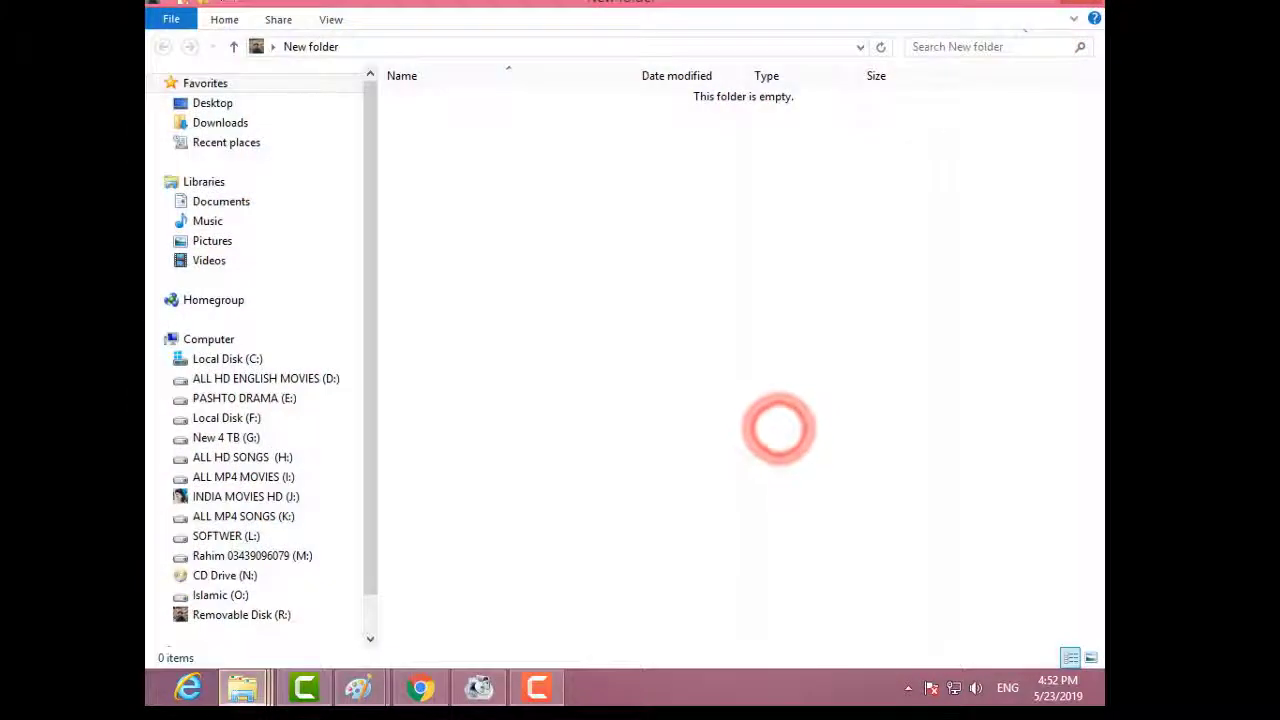
pyautogui.click(1087, 5)
pyautogui.doubleClick(755, 412)
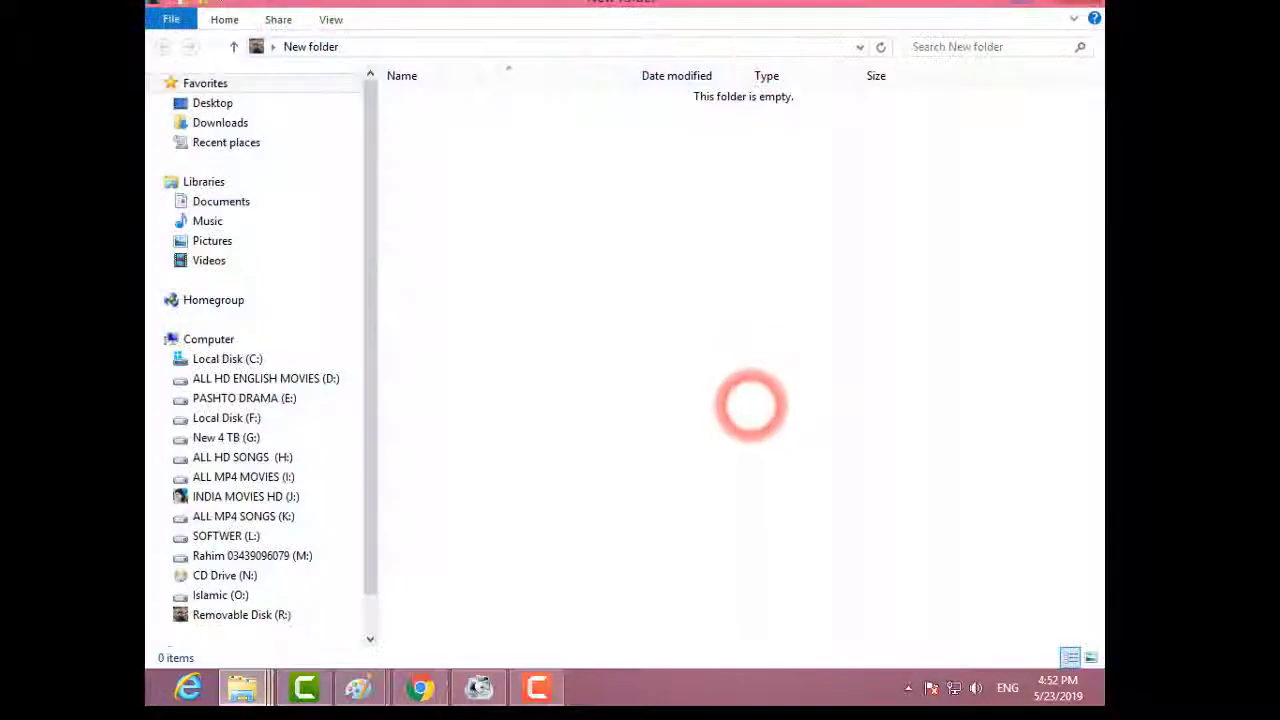
pyautogui.hotkey('alt', 'F4')
# - Delete the New folder and the favicon (1) file from the desktop
pyautogui.rightClick(762, 408)
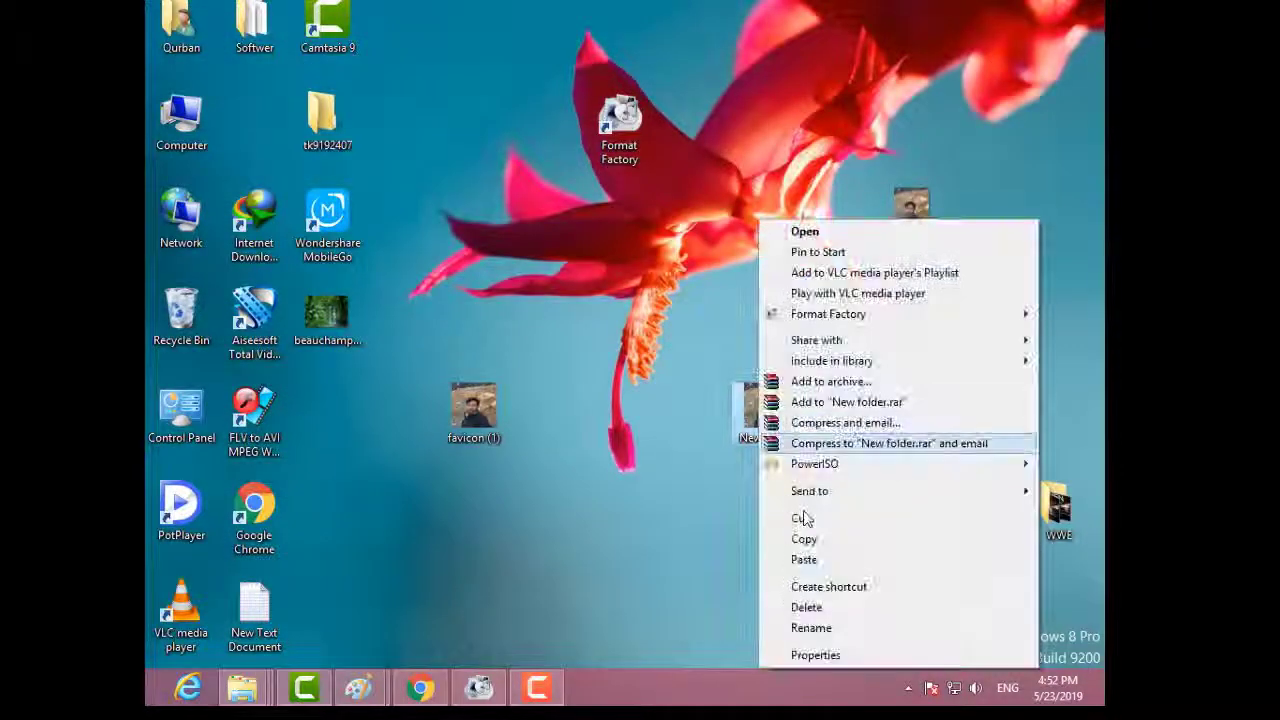
pyautogui.click(808, 607)
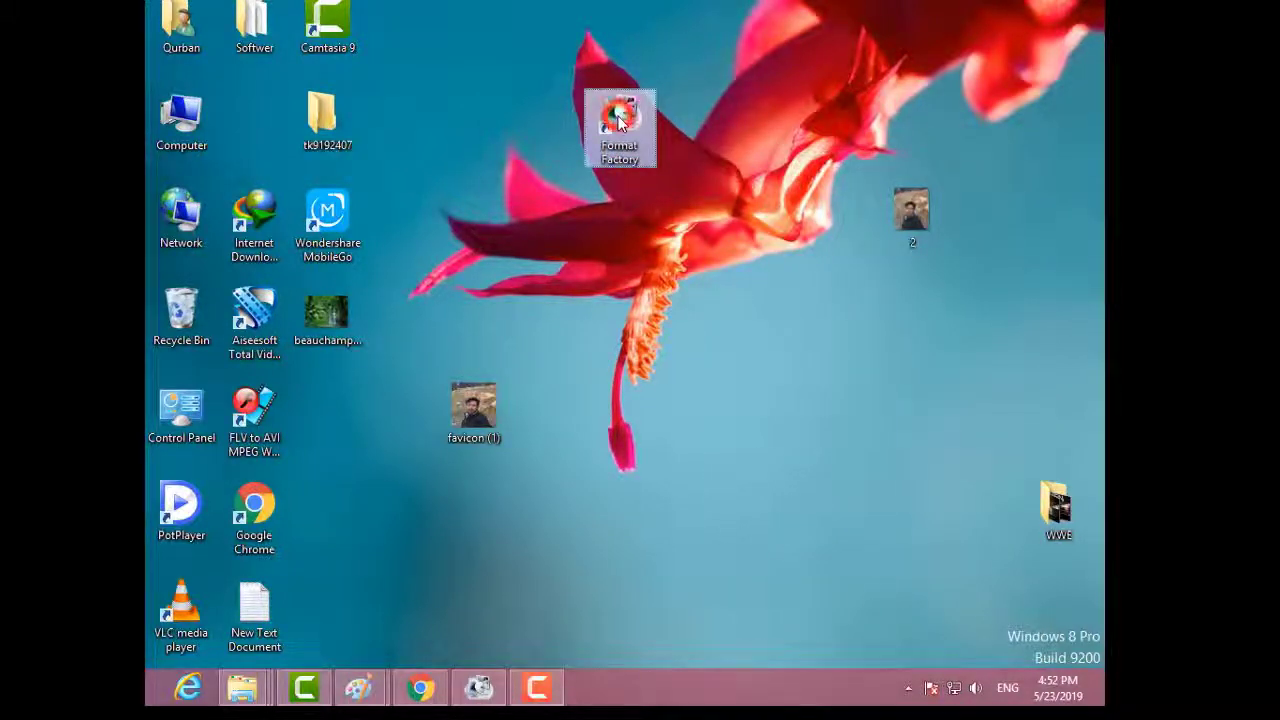
pyautogui.rightClick(489, 416)
pyautogui.click(537, 356)
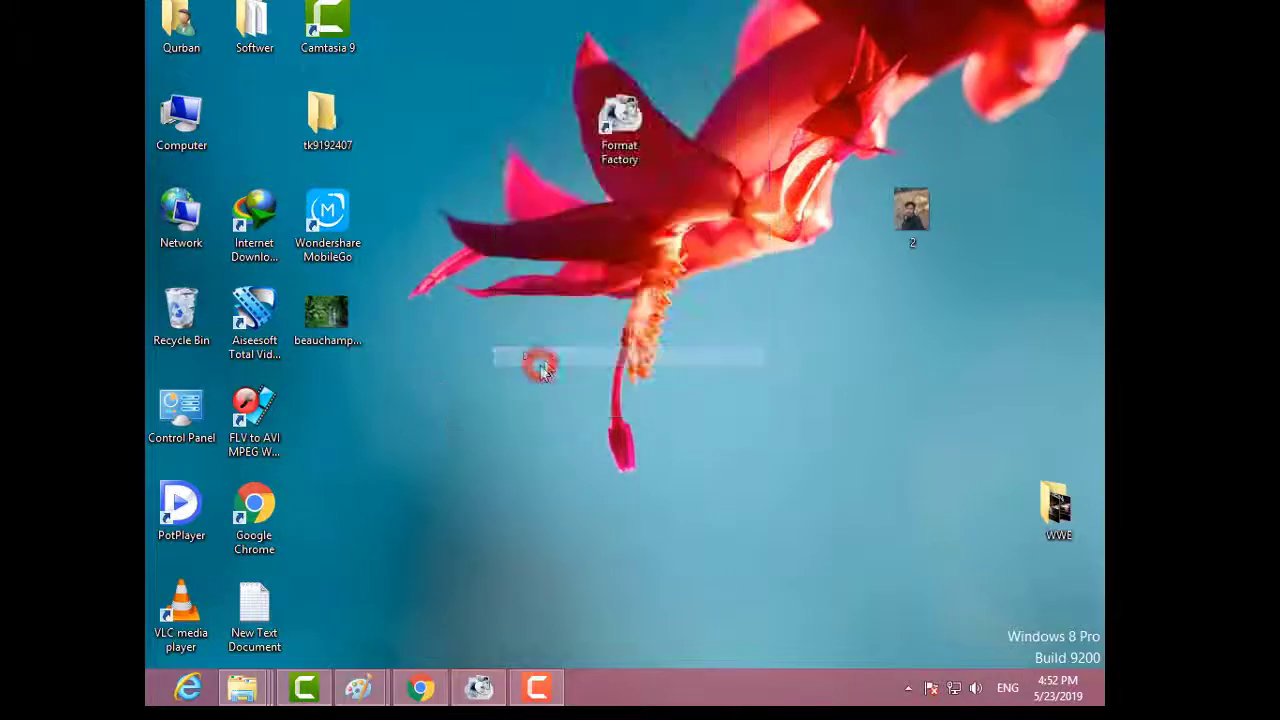
# - Open Format Factory, add the desktop picture 2.bmp to it, and choose ICO as the output format
pyautogui.click(620, 140)
pyautogui.doubleClick(622, 144)
pyautogui.moveTo(700, 111); pyautogui.dragTo(840, 375)
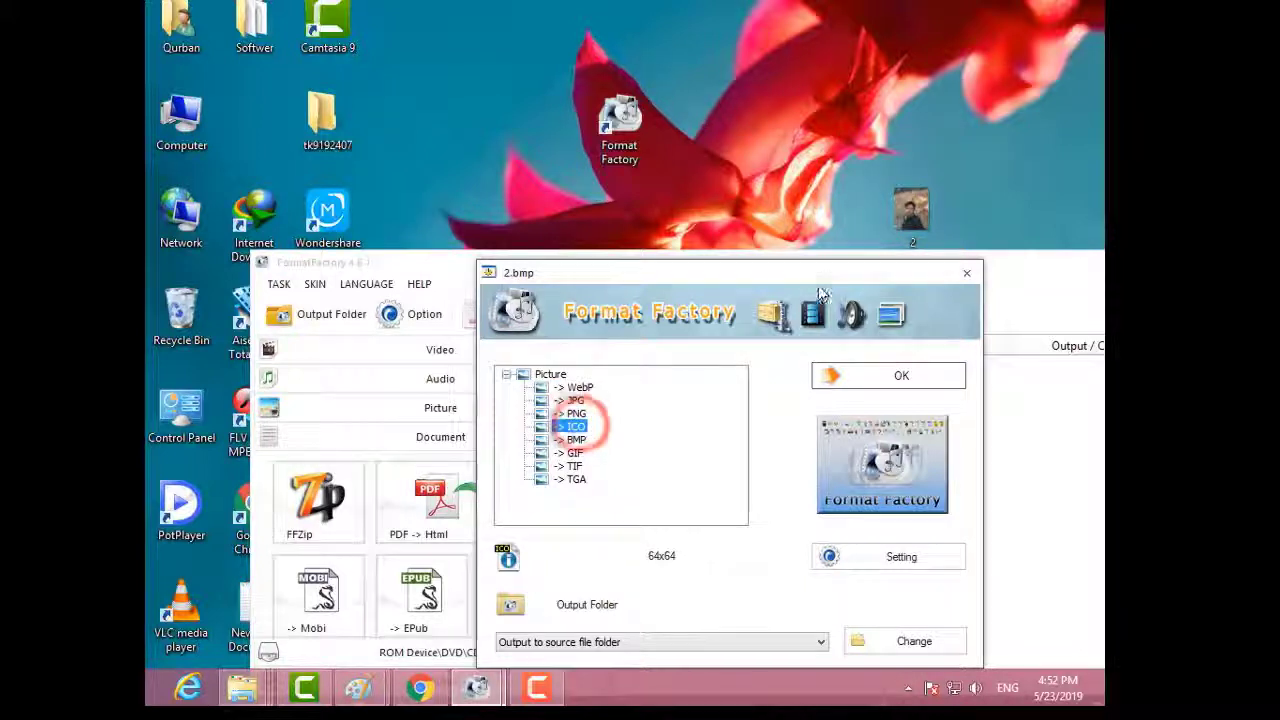
# - Set the ICO output size to 256x256 and confirm the settings
pyautogui.click(849, 568)
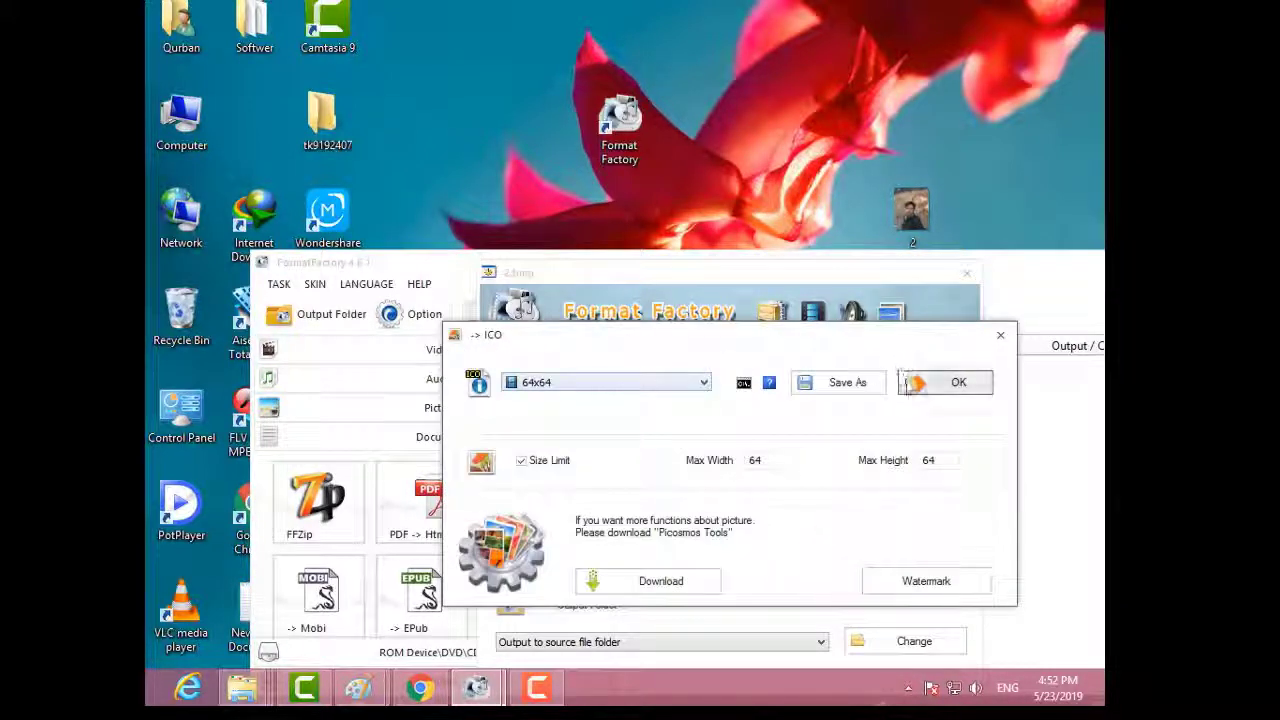
pyautogui.click(667, 384)
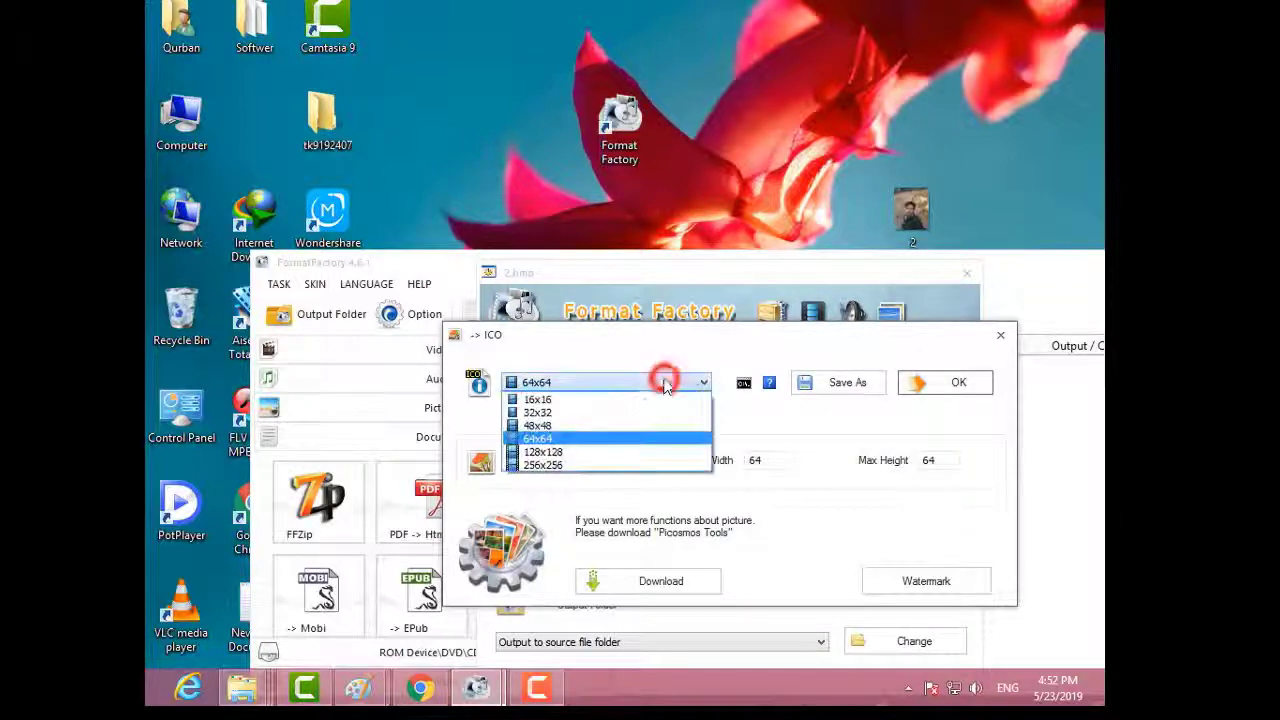
pyautogui.click(571, 466)
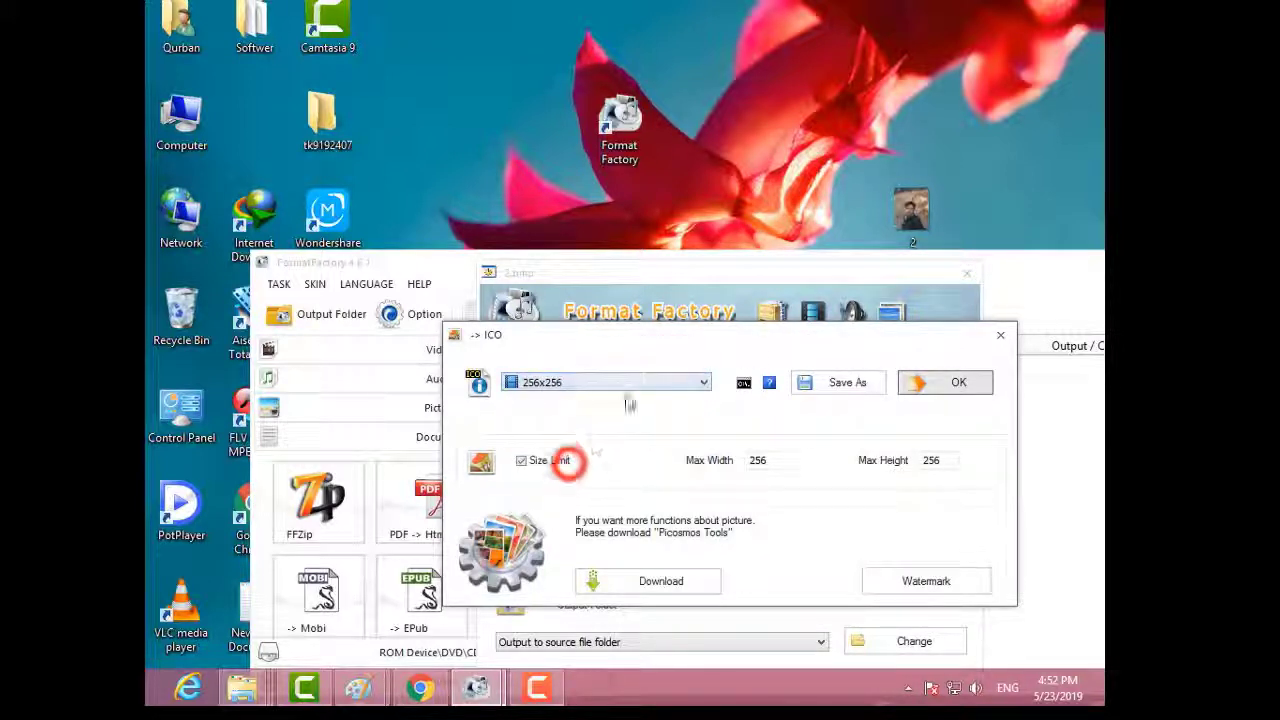
pyautogui.click(925, 388)
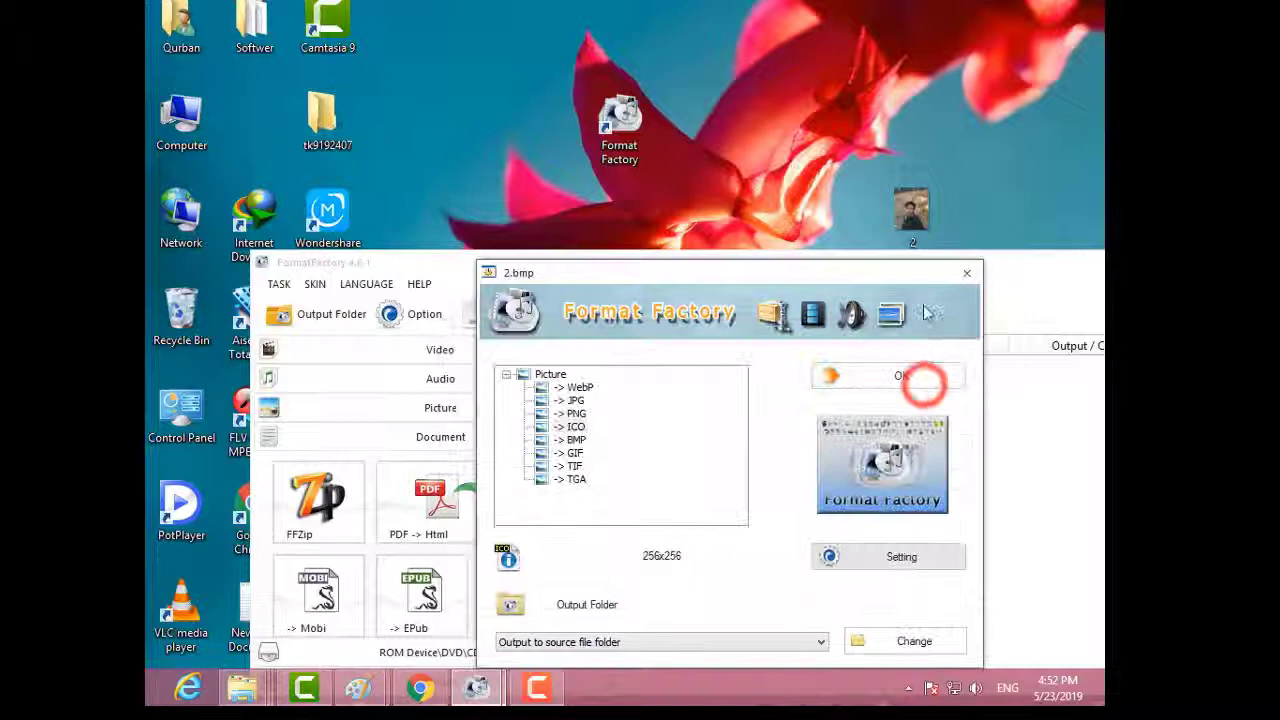
# - Add 2.bmp to the conversion list, run the conversion to ICO, and clear the converter window off the desktop
pyautogui.click(868, 378)
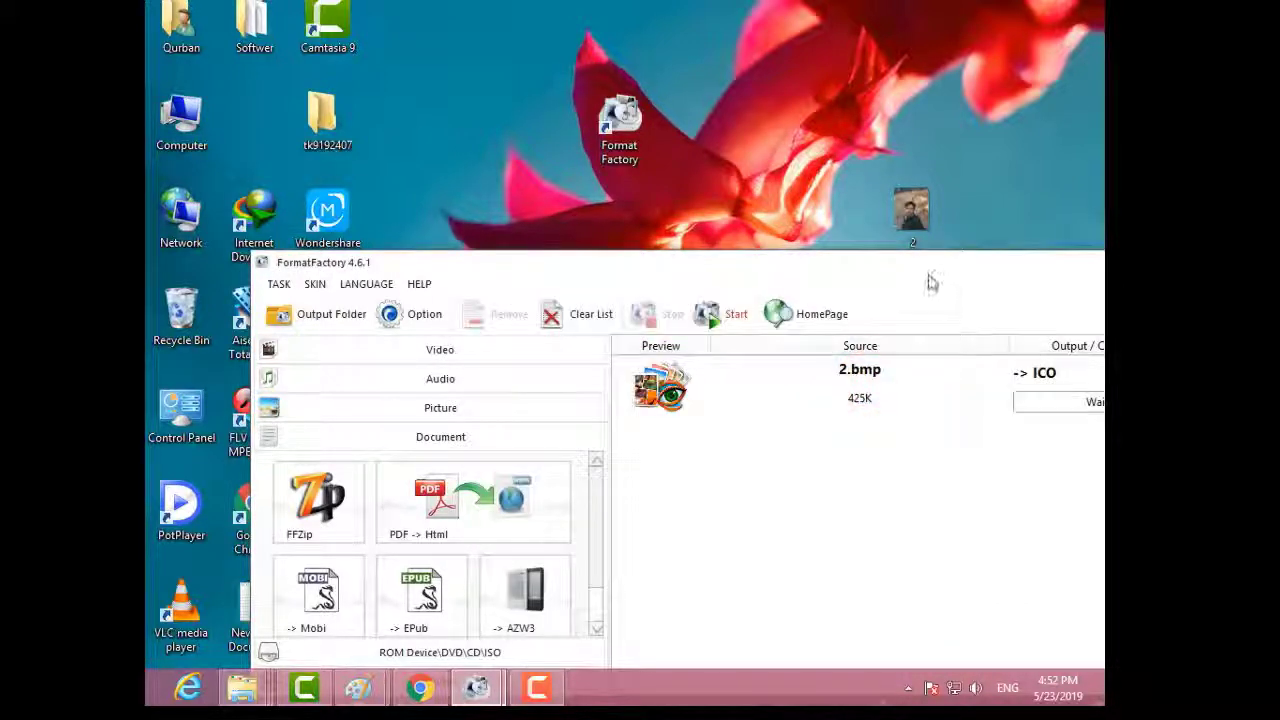
pyautogui.click(737, 318)
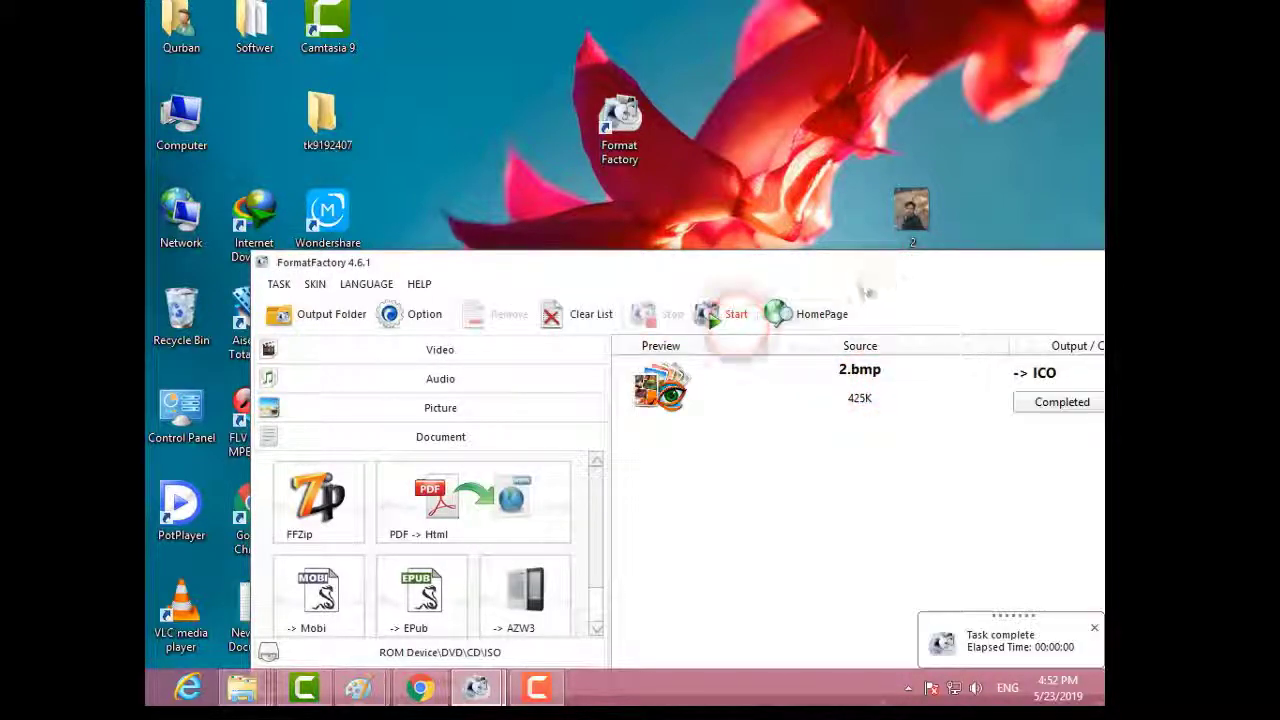
pyautogui.moveTo(908, 272); pyautogui.dragTo(585, 251)
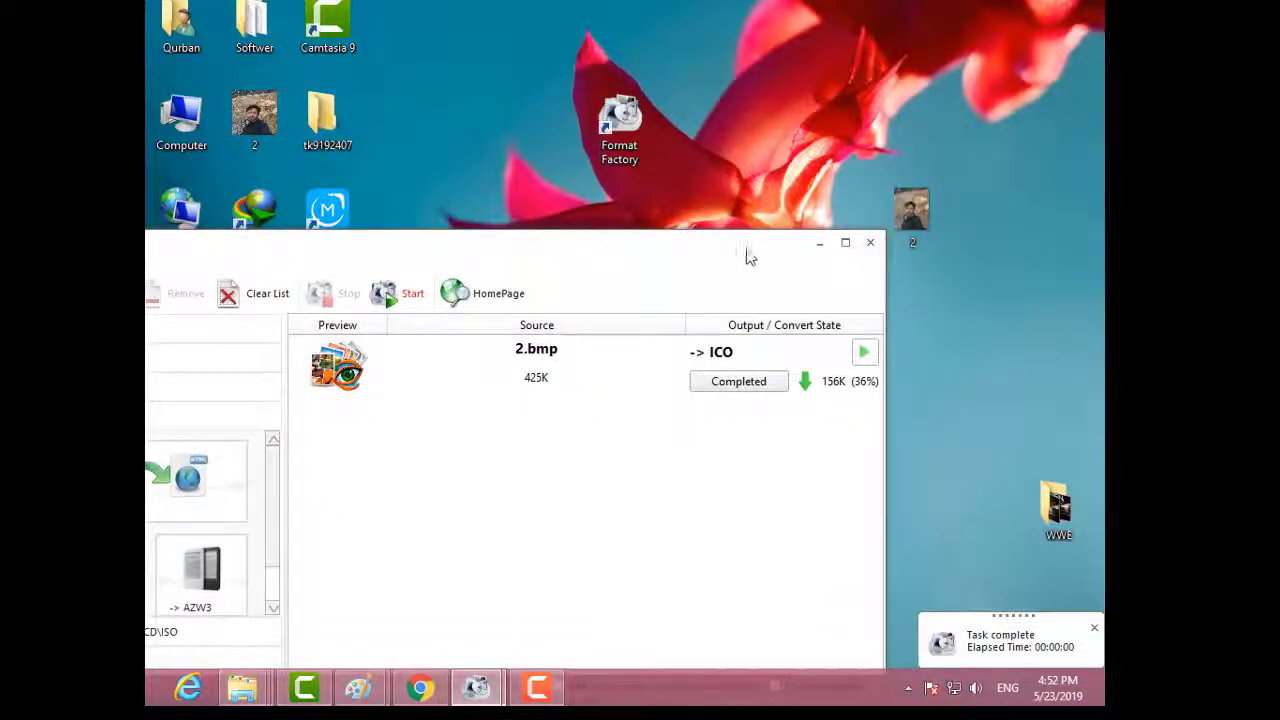
pyautogui.moveTo(750, 257); pyautogui.dragTo(866, 263)
pyautogui.click(913, 257)
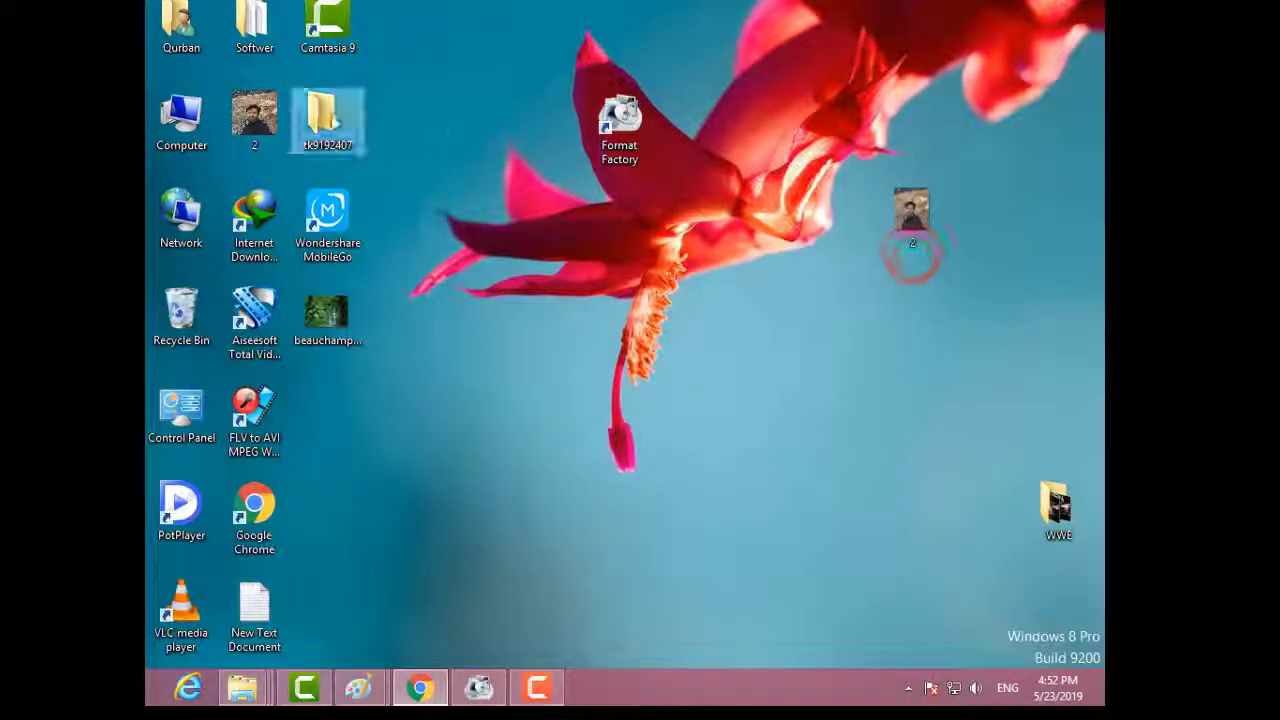
# - Move the converted icon file 2 to the open middle area of the desktop and the tk9192407 folder beside Computer
pyautogui.moveTo(780, 380); pyautogui.dragTo(795, 372)
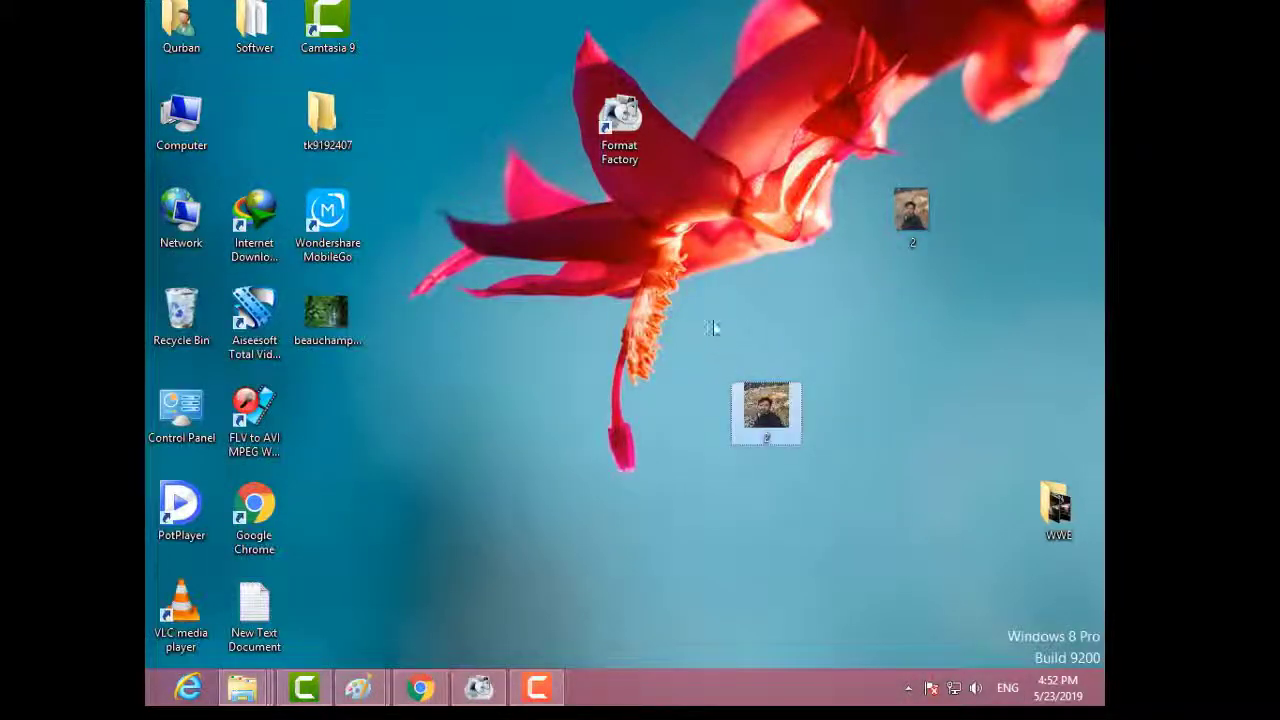
pyautogui.moveTo(330, 133)
pyautogui.mouseDown()
pyautogui.moveTo(900, 356)
pyautogui.moveTo(910, 335)
pyautogui.moveTo(432, 163)
pyautogui.mouseUp()
pyautogui.rightClick(910, 320)
pyautogui.click(742, 302)
pyautogui.moveTo(297, 120); pyautogui.dragTo(295, 122)
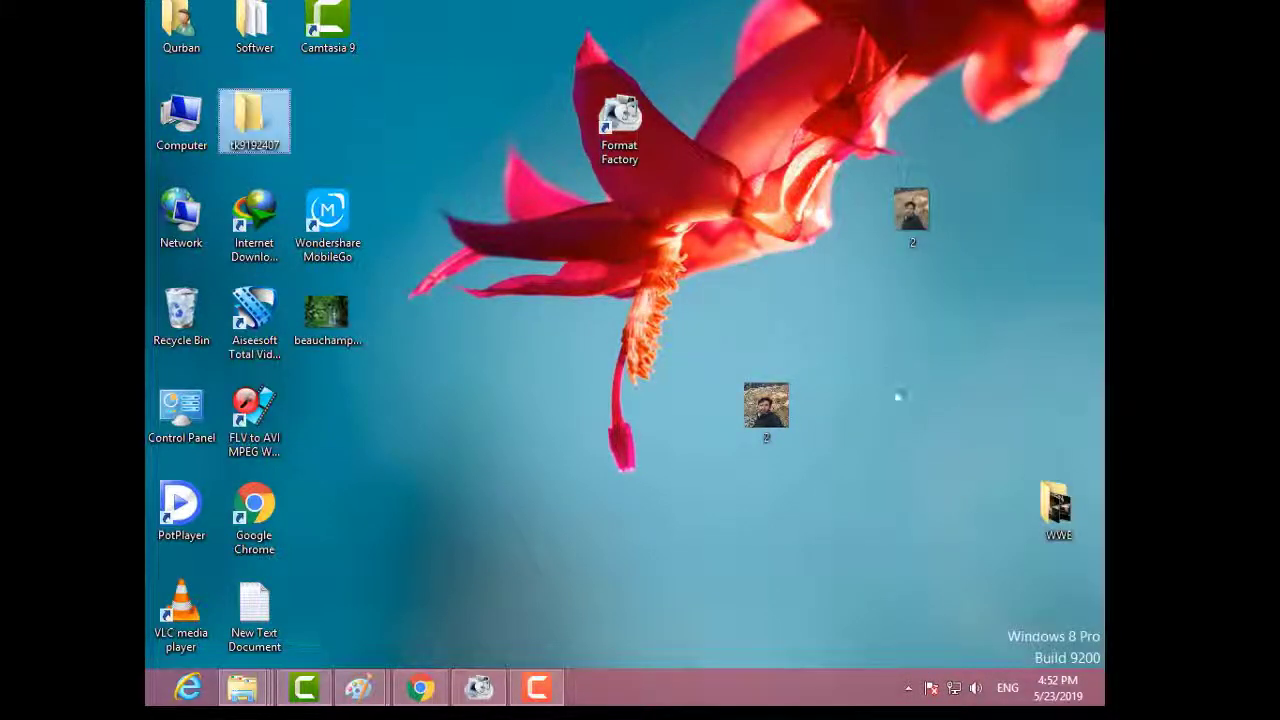
# - Create a new folder on the desktop and open the icon selection in its customization properties
pyautogui.rightClick(900, 360)
pyautogui.moveTo(925, 569)
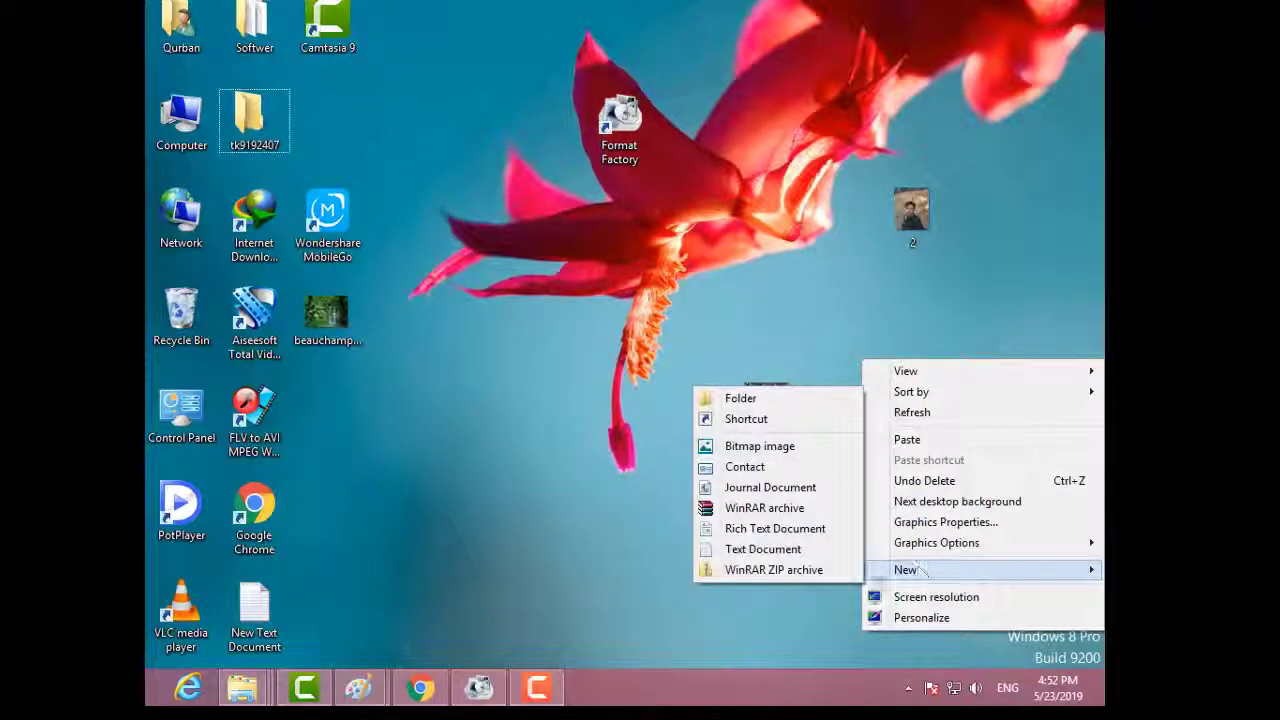
pyautogui.click(740, 398)
pyautogui.rightClick(910, 410)
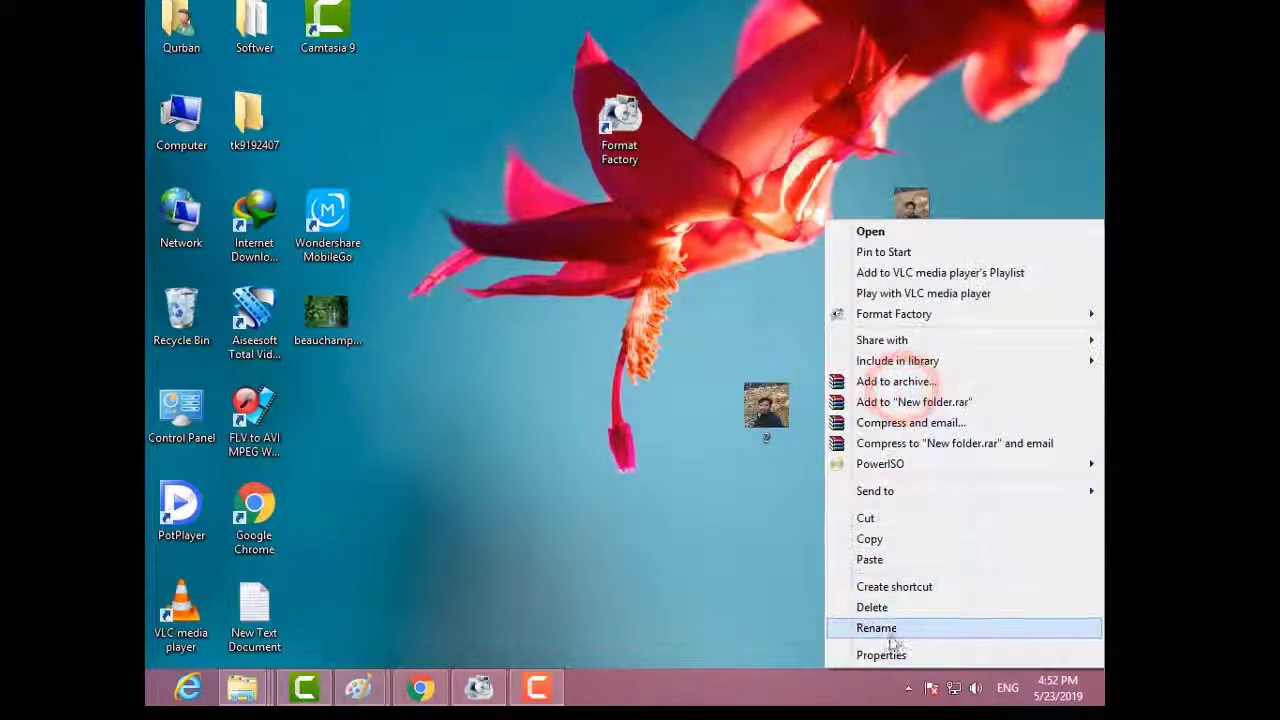
pyautogui.click(891, 648)
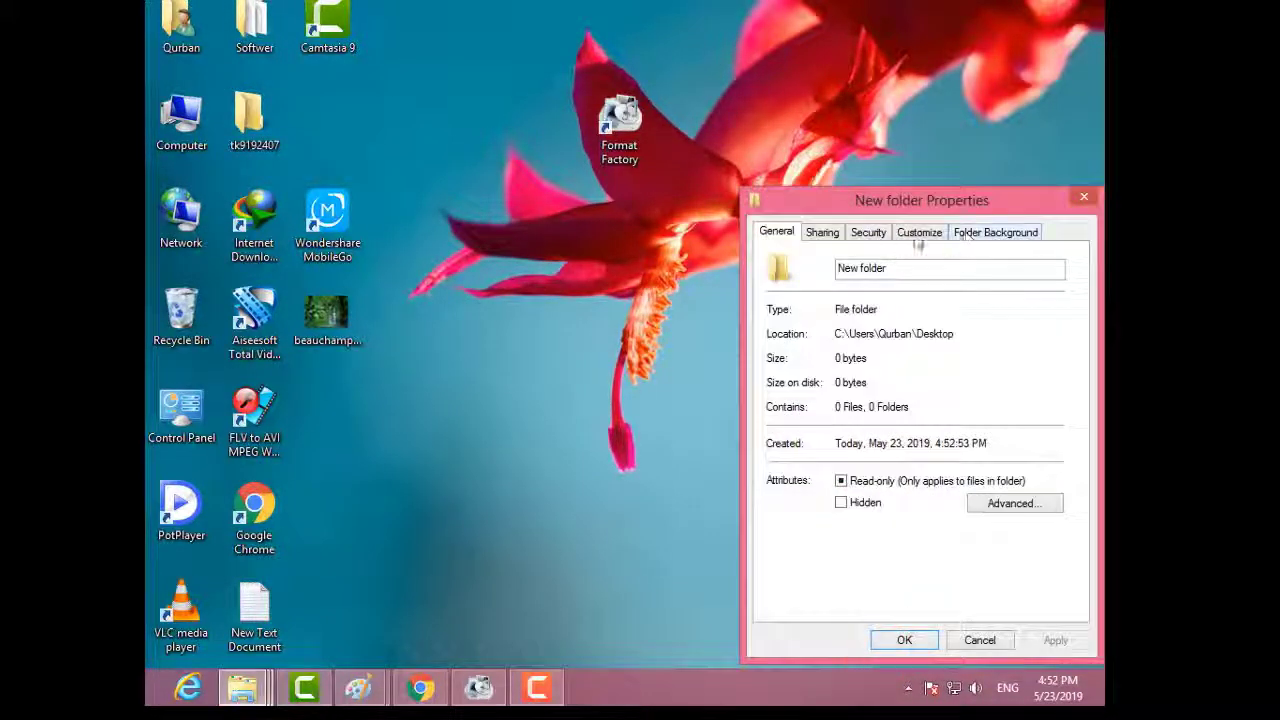
pyautogui.click(919, 232)
pyautogui.click(843, 514)
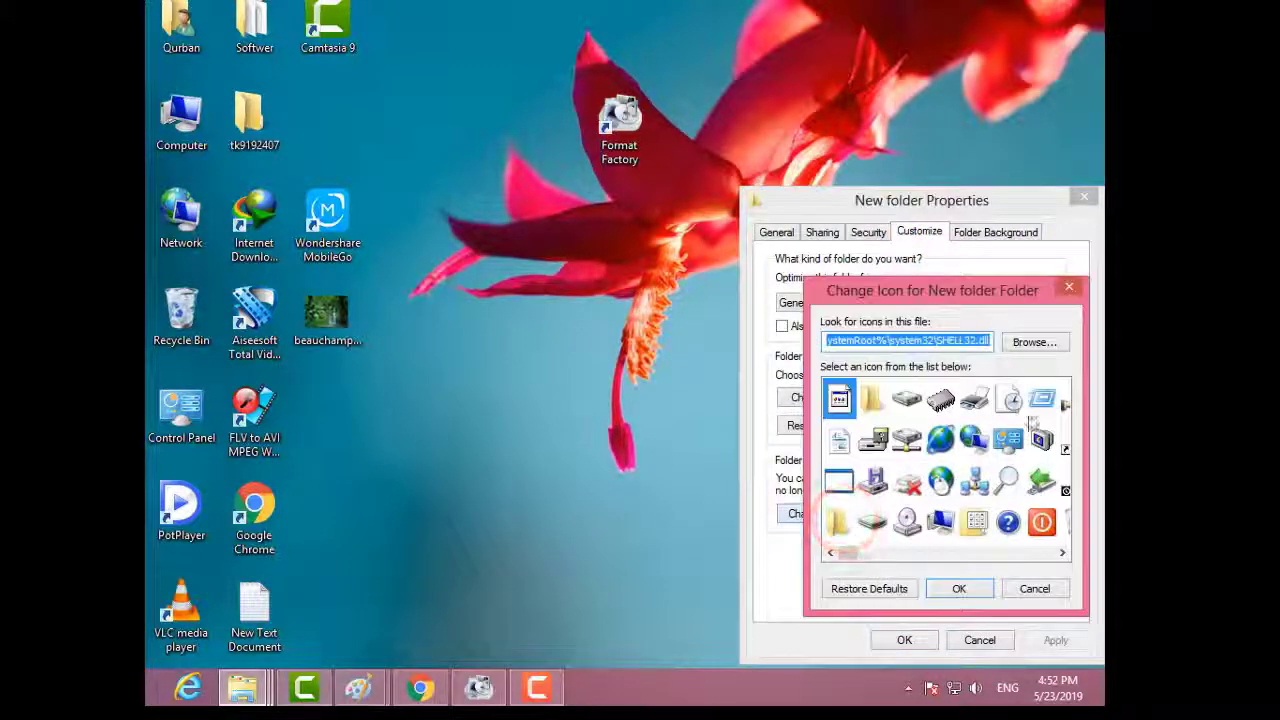
# - Choose the desktop icon file 2.ico as the new folder's icon, apply it and close the properties
pyautogui.click(1030, 342)
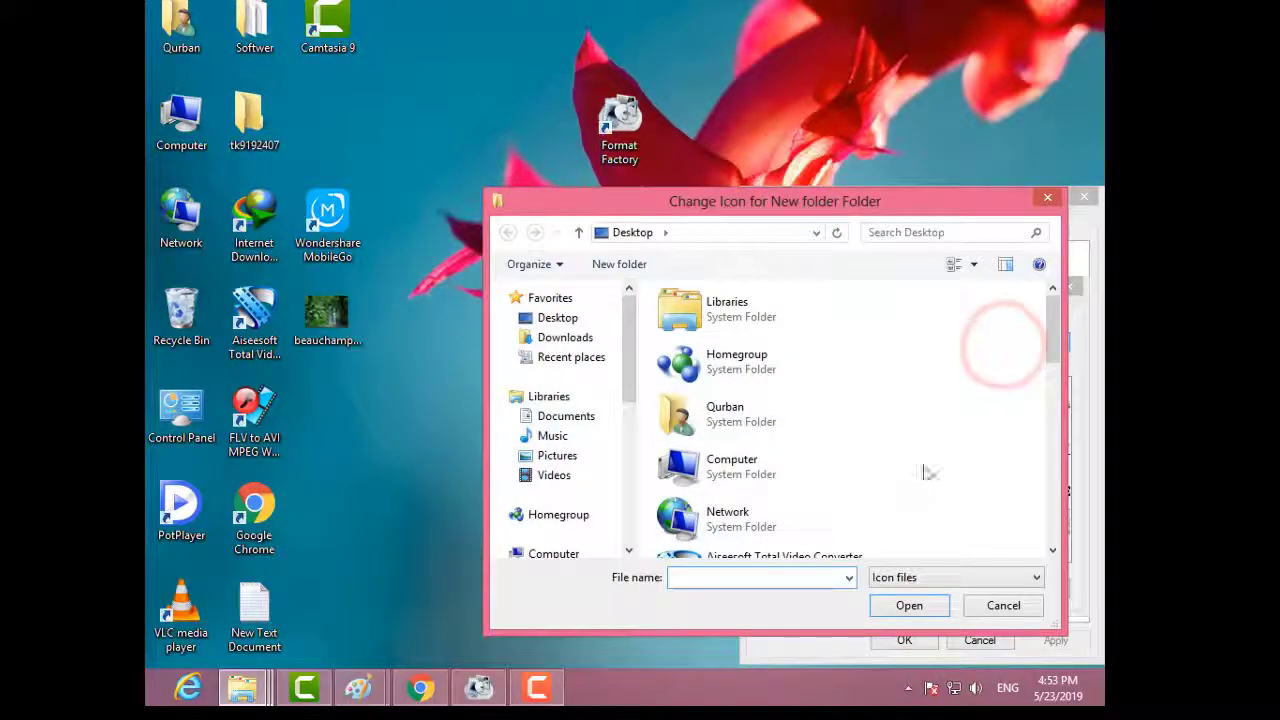
pyautogui.moveTo(1052, 380); pyautogui.dragTo(1066, 540)
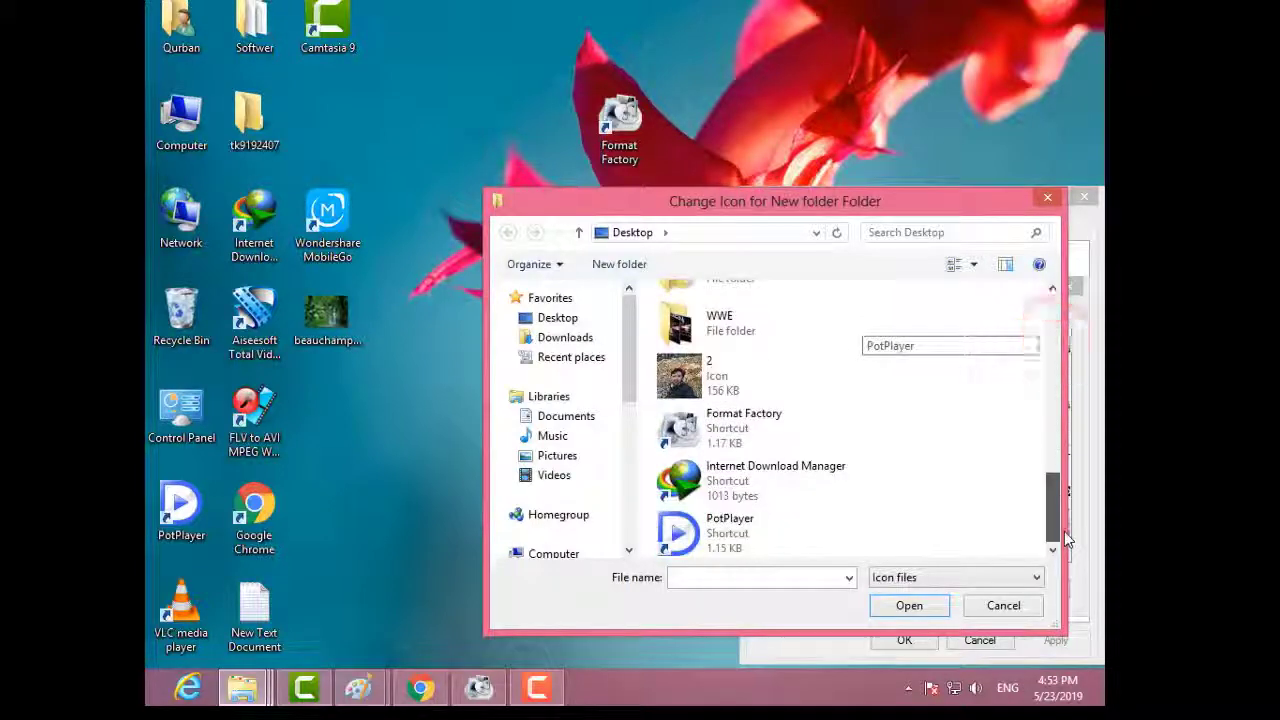
pyautogui.click(737, 367)
pyautogui.click(910, 604)
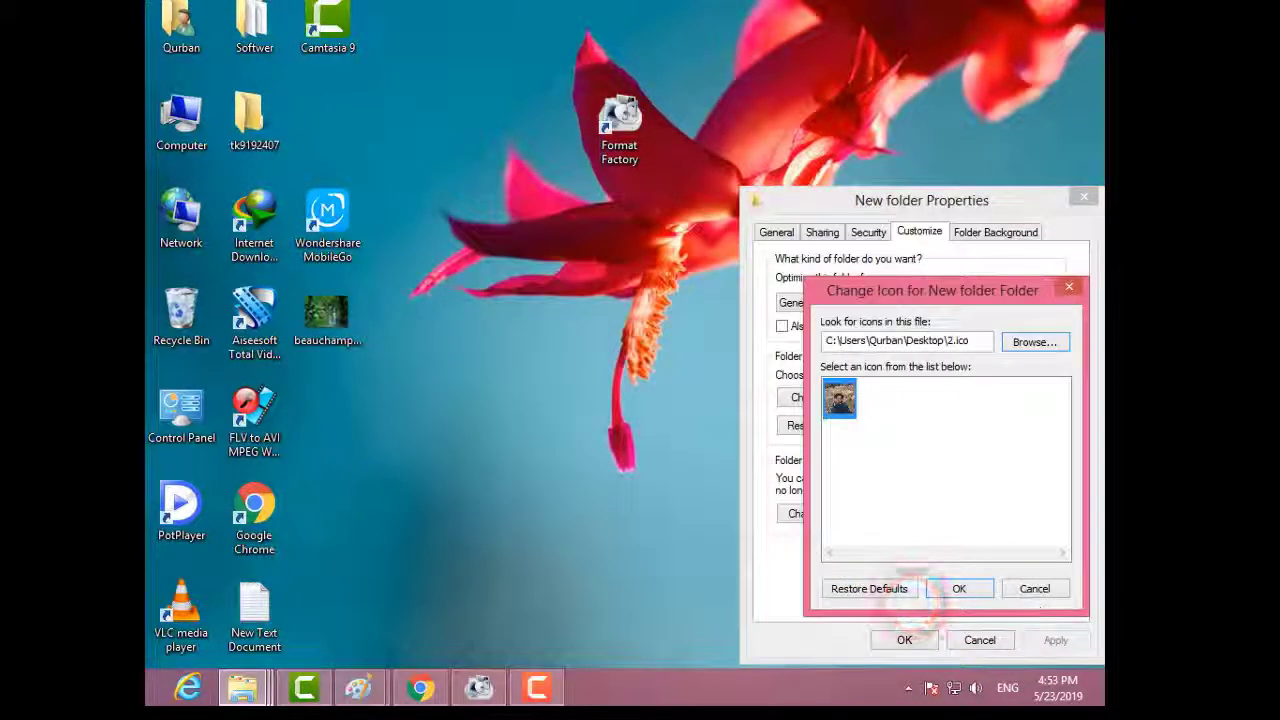
pyautogui.click(958, 588)
pyautogui.click(1053, 640)
pyautogui.click(905, 641)
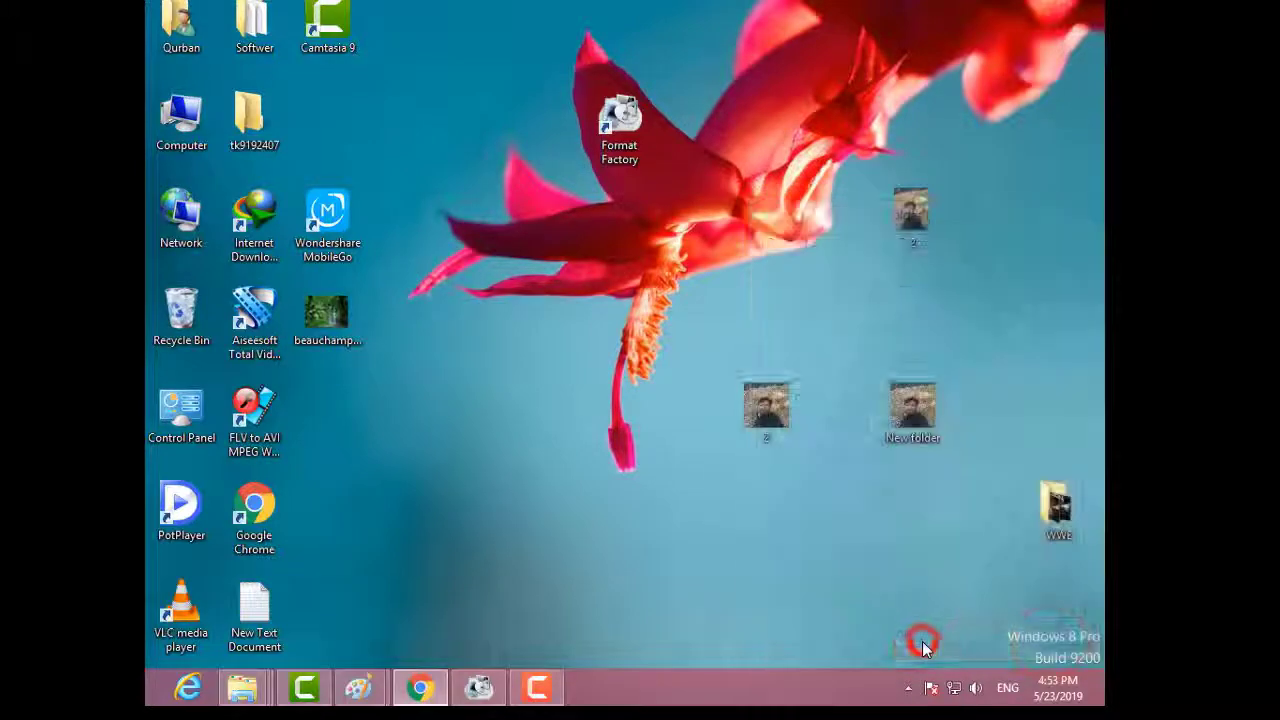
# - Open the new folder from the desktop twice to check it, closing its window each time
pyautogui.doubleClick(910, 403)
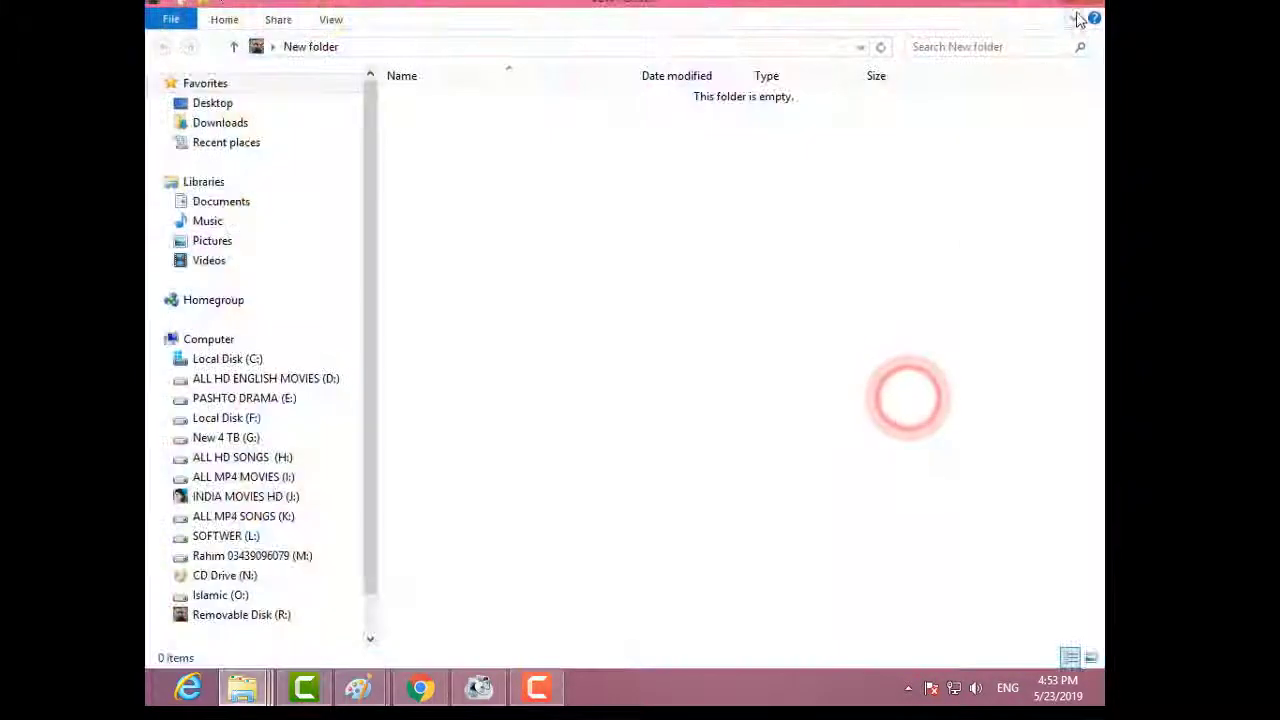
pyautogui.click(1083, 3)
pyautogui.doubleClick(897, 411)
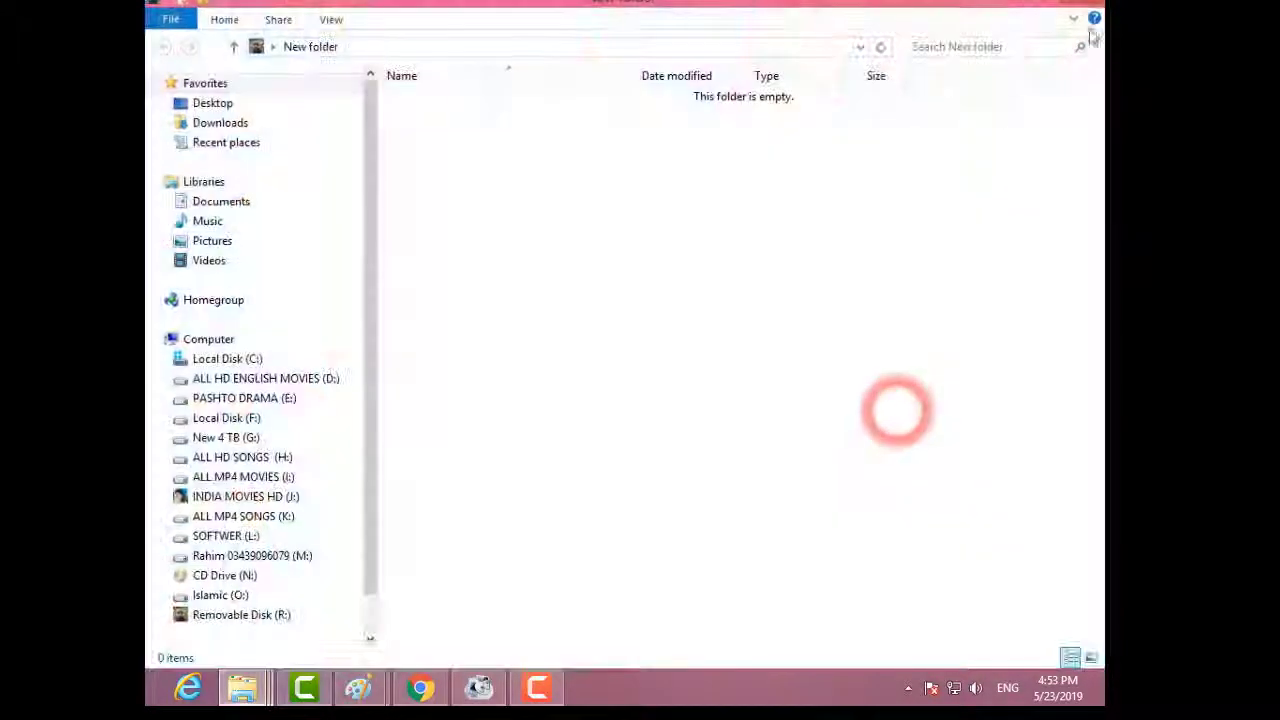
pyautogui.click(1083, 3)
# - Delete the new folder and the converted icon file 2 from the desktop, and refresh the desktop
pyautogui.rightClick(912, 410)
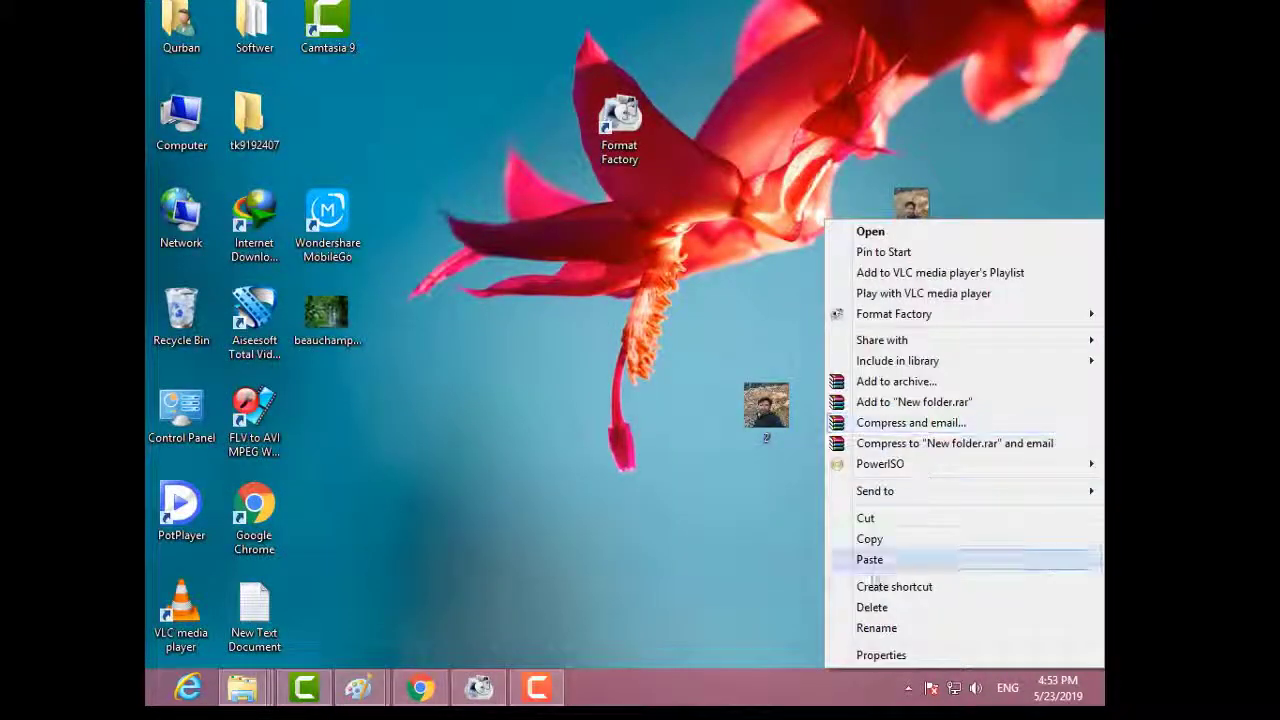
pyautogui.click(868, 606)
pyautogui.rightClick(766, 405)
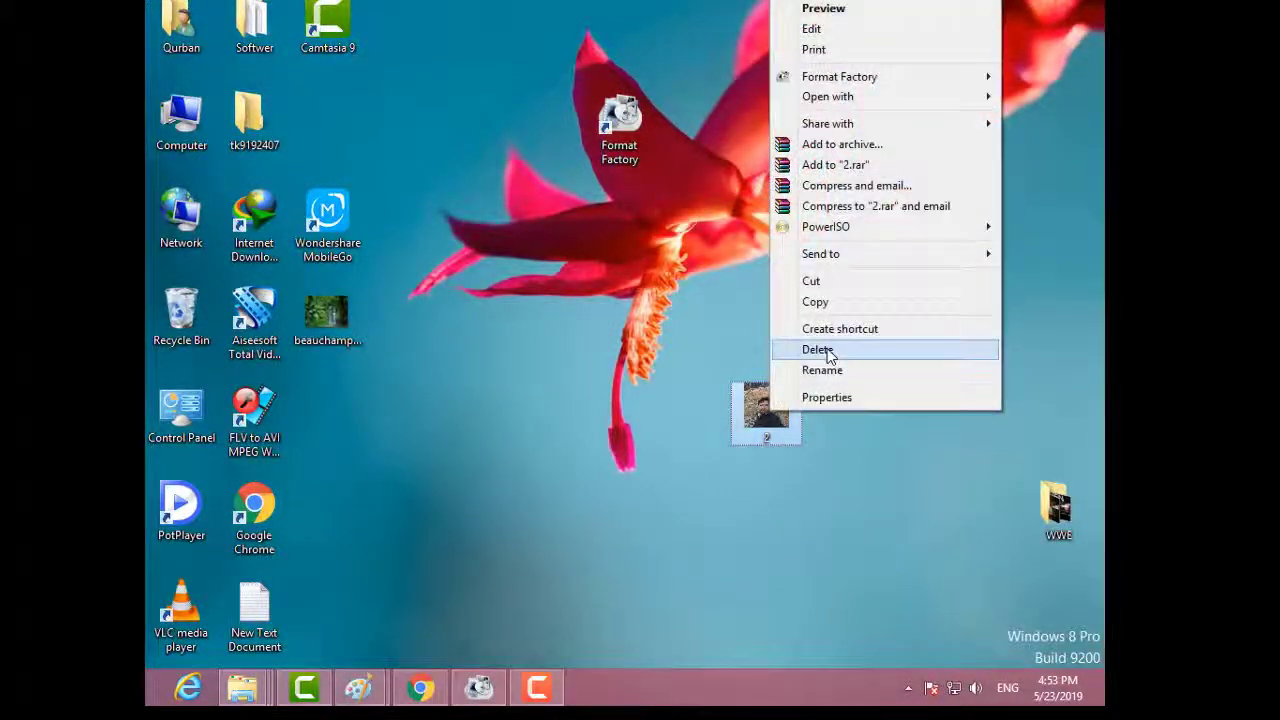
pyautogui.click(826, 347)
pyautogui.rightClick(711, 298)
pyautogui.click(754, 353)
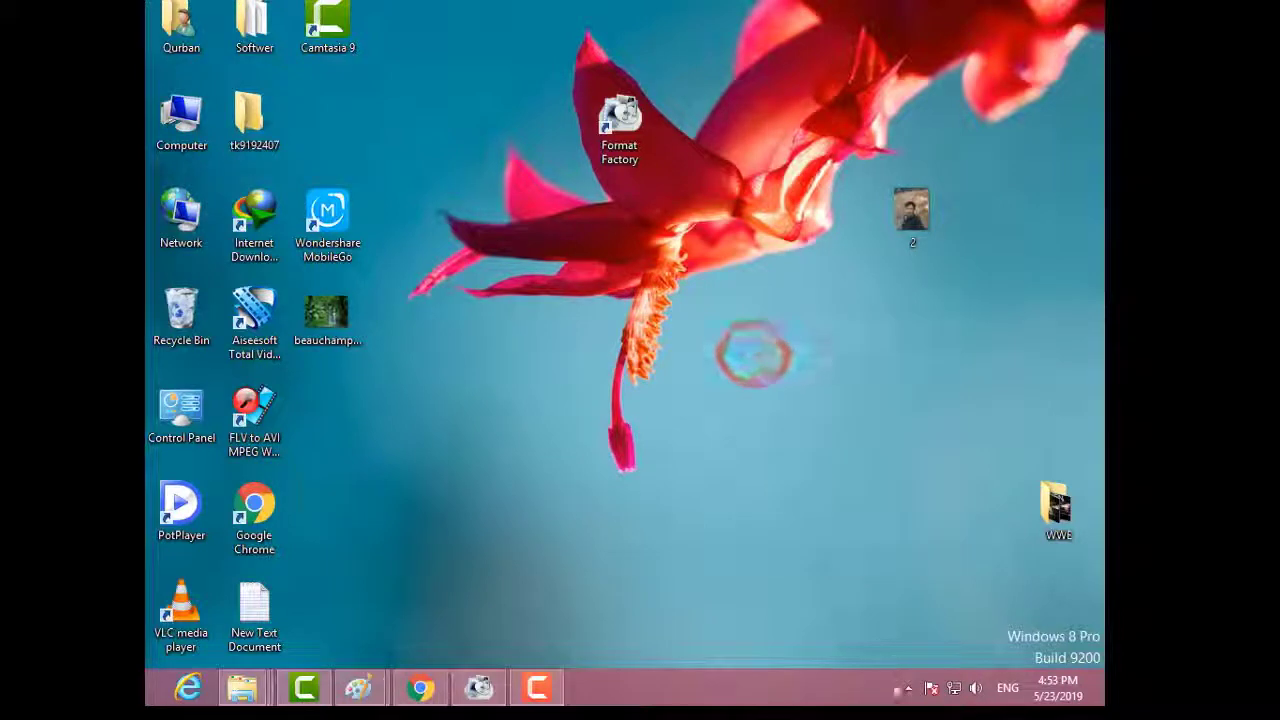
pyautogui.click(546, 690)
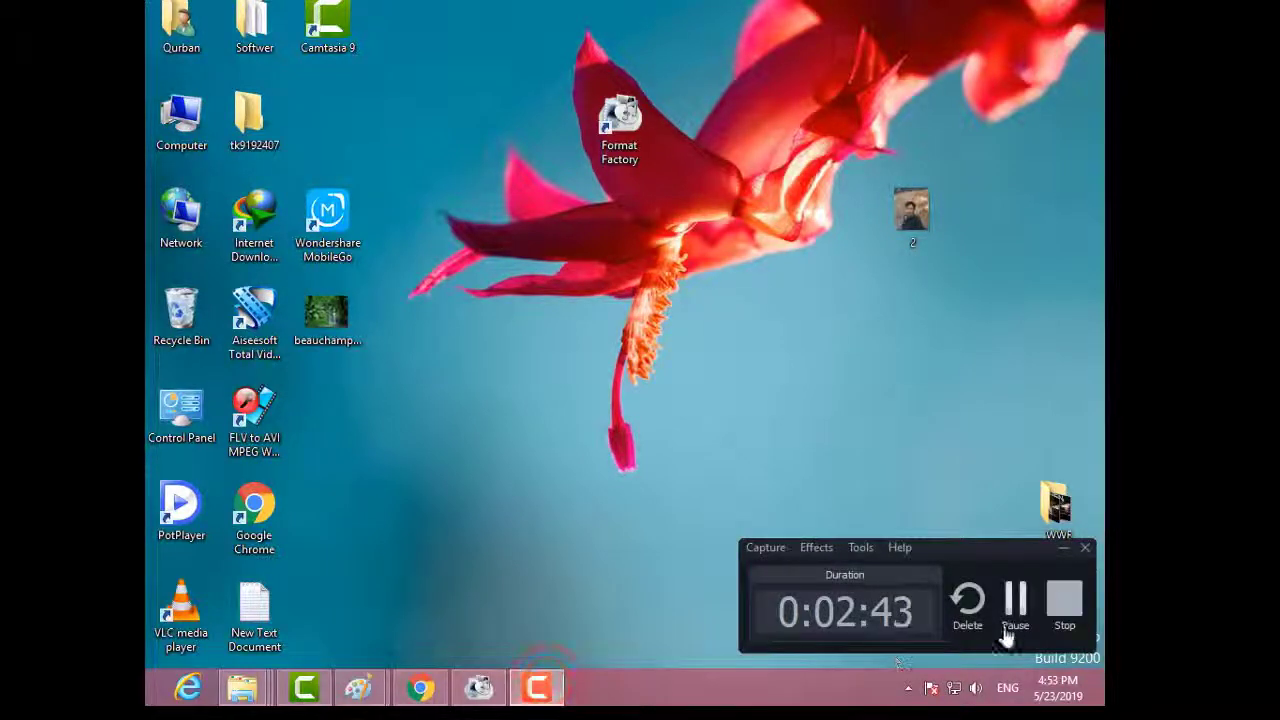
pyautogui.click(1061, 601)
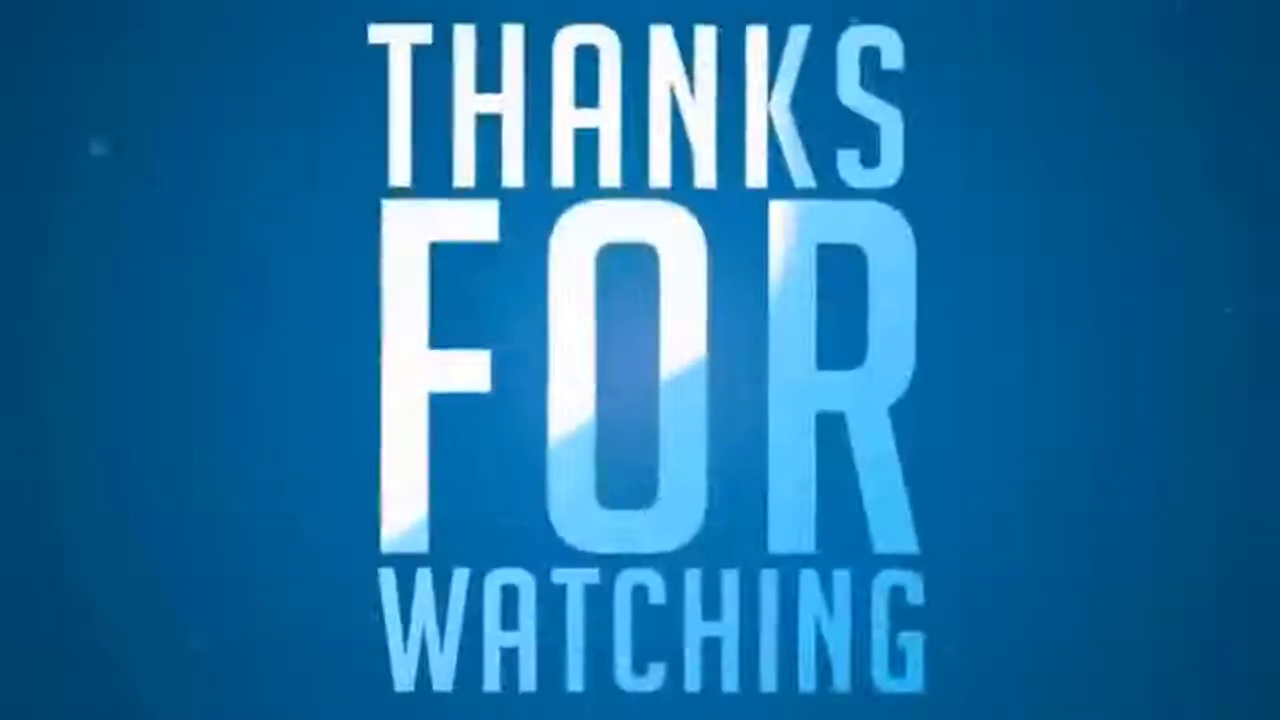